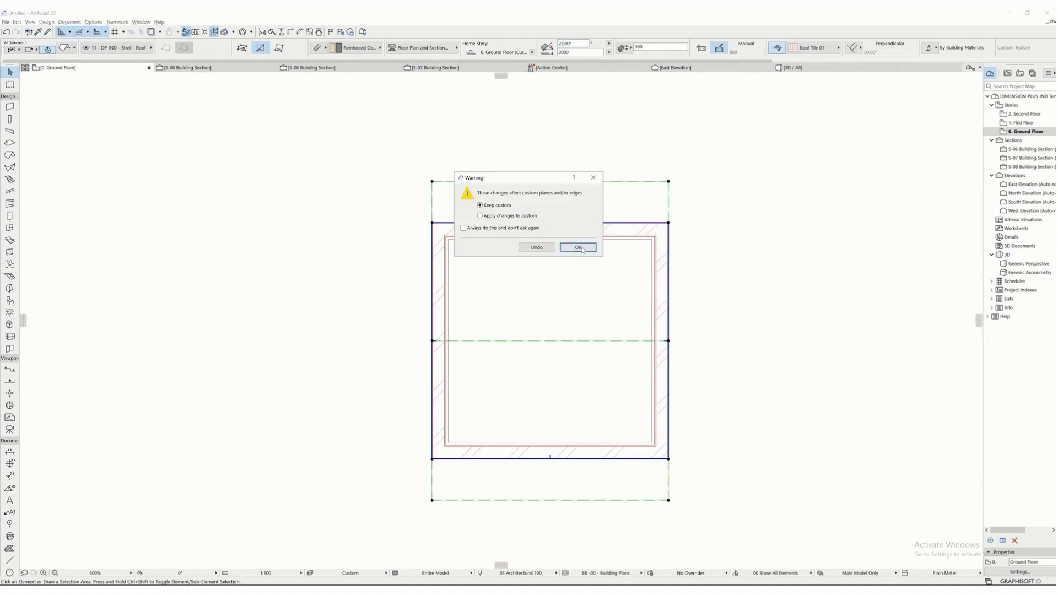
- Accept the roof change with the custom planes and edges kept, and open the S-09 building section
click(577, 247)
click(305, 222)
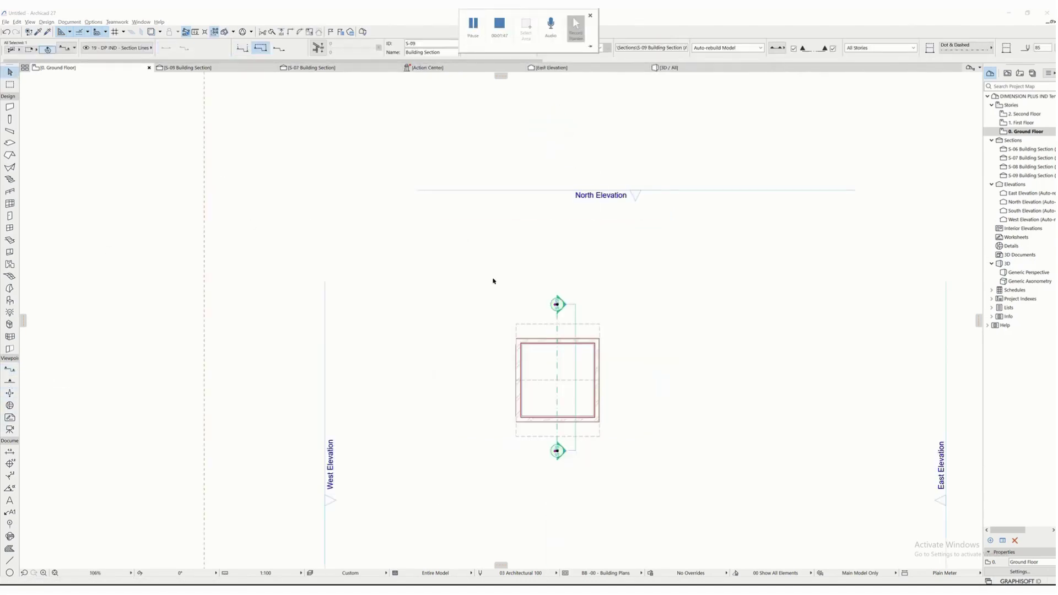
scroll(551, 408, up, 3)
right_click(569, 288)
click(607, 332)
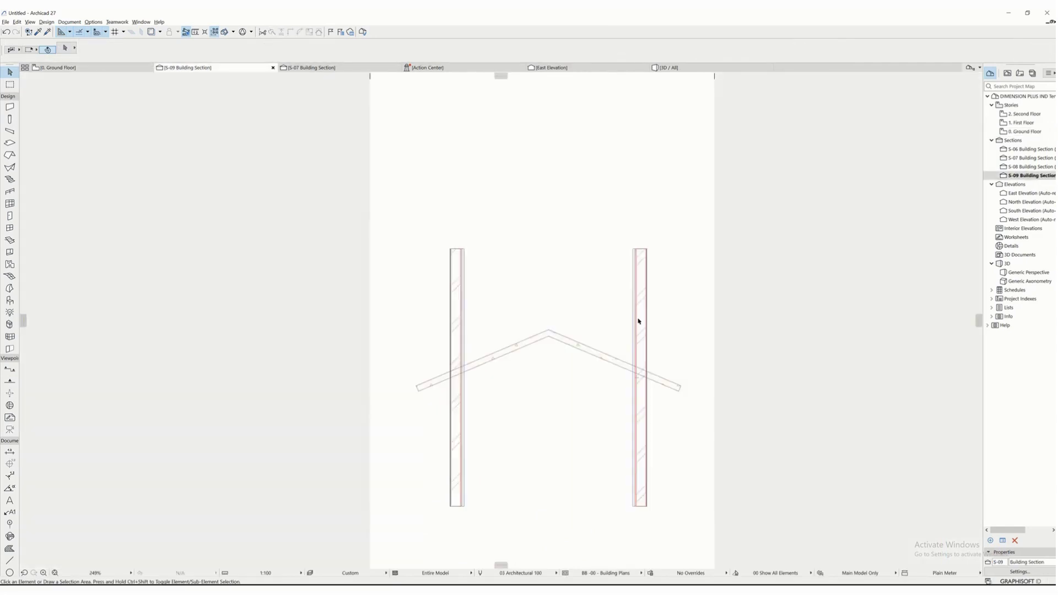
- Place a copy of the gable roof directly above the original, moving it from the lower ridge corner to the upper ridge corner
right_click(714, 309)
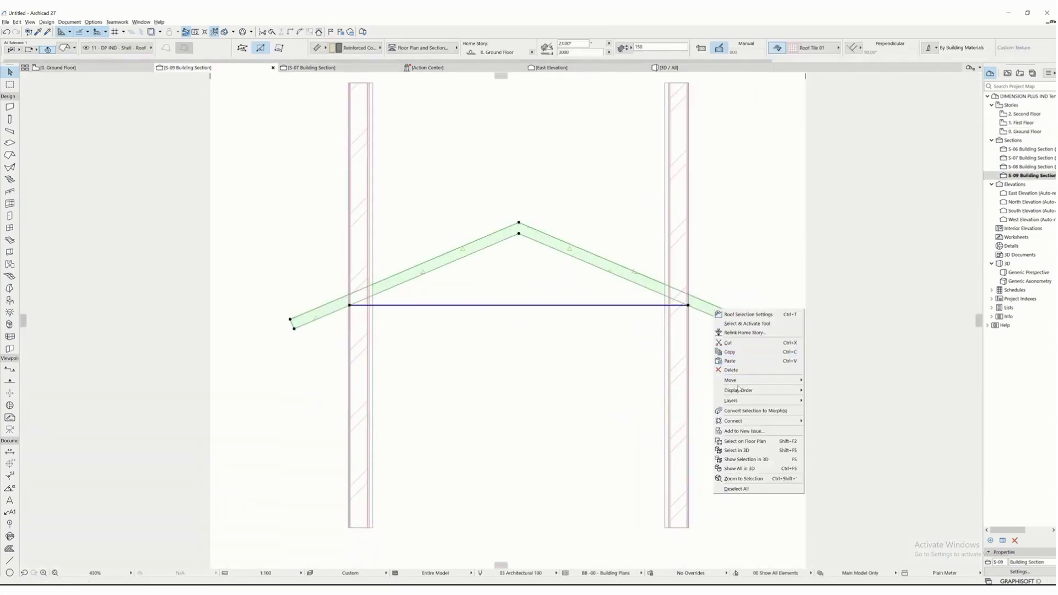
click(839, 410)
scroll(496, 210, up, 2)
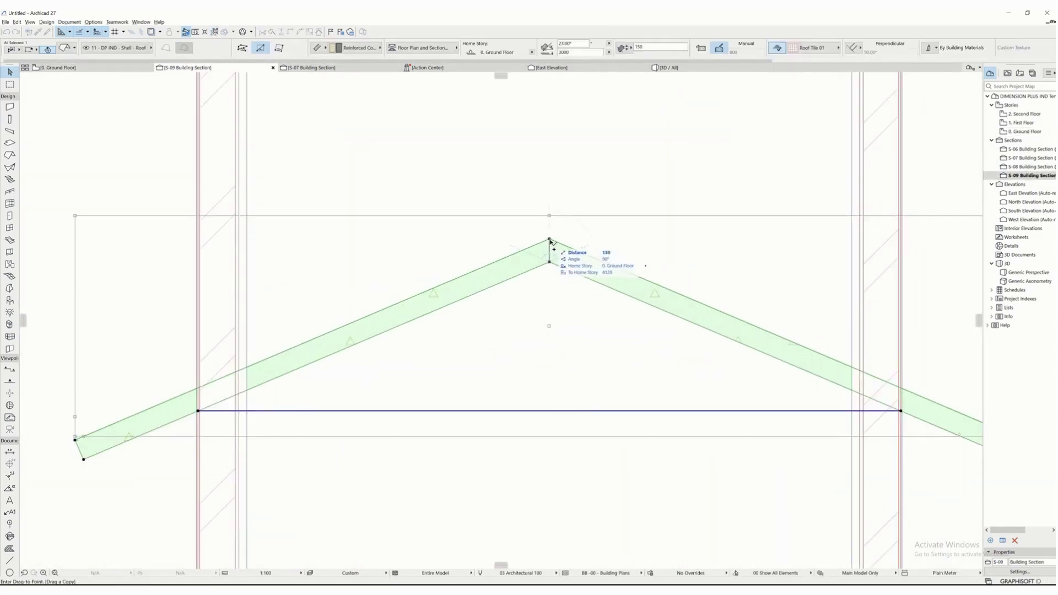
click(550, 239)
key(Escape)
key(Escape)
- Set the thickness of the upper roof copy to 13 mm
click(579, 237)
drag(646, 47, 610, 51)
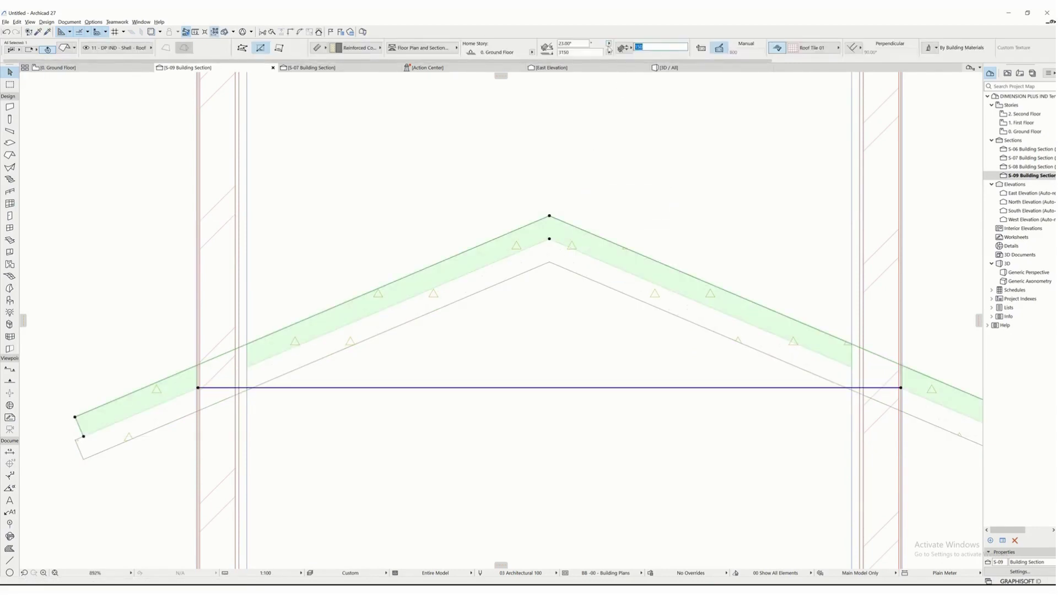
key(Return)
scroll(552, 265, up, 1)
scroll(557, 256, down, 2)
key(Escape)
- Copy the 13 mm roof layer down to the lower ridge corner of the thick roof
click(553, 240)
right_click(553, 240)
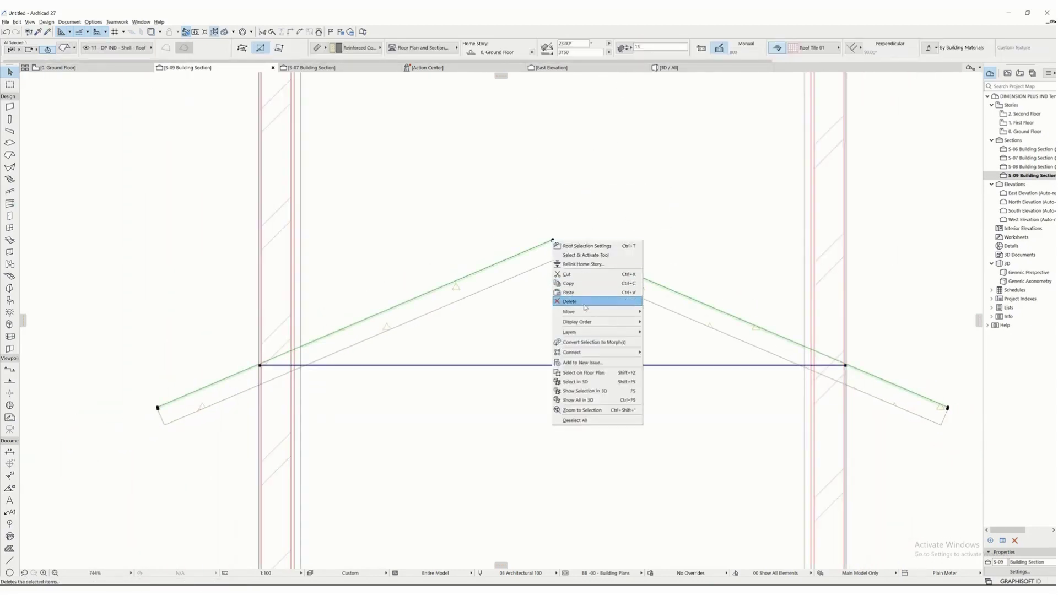
mouse_move(583, 303)
click(668, 342)
scroll(597, 296, up, 2)
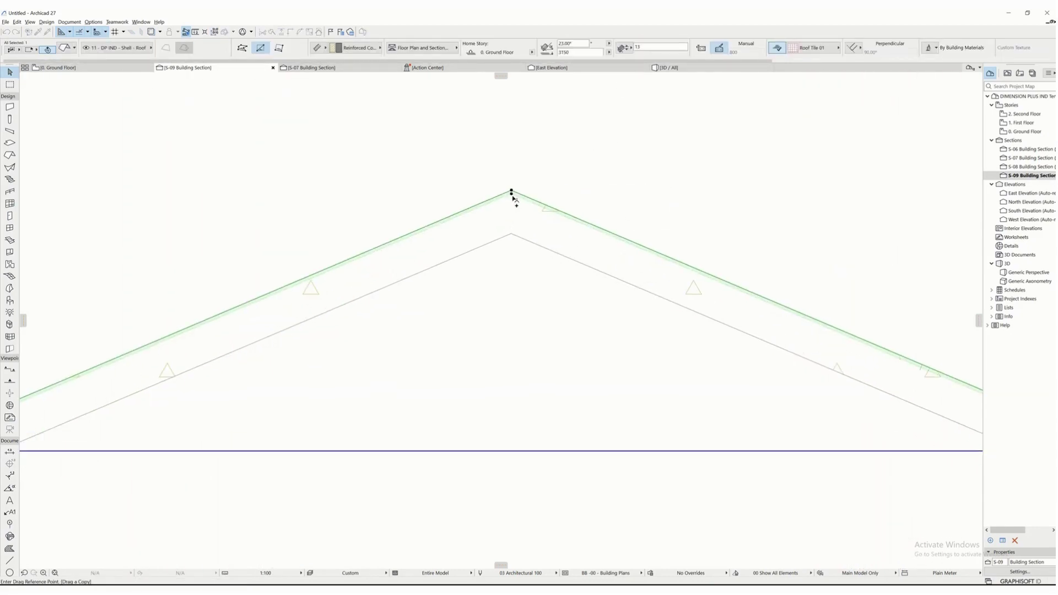
click(511, 235)
key(Escape)
- Set the building material of the lower 13 mm roof layer to Plaster - Gypsum
scroll(510, 238, down, 4)
scroll(674, 276, up, 2)
middle_drag(426, 183, 583, 241)
click(583, 240)
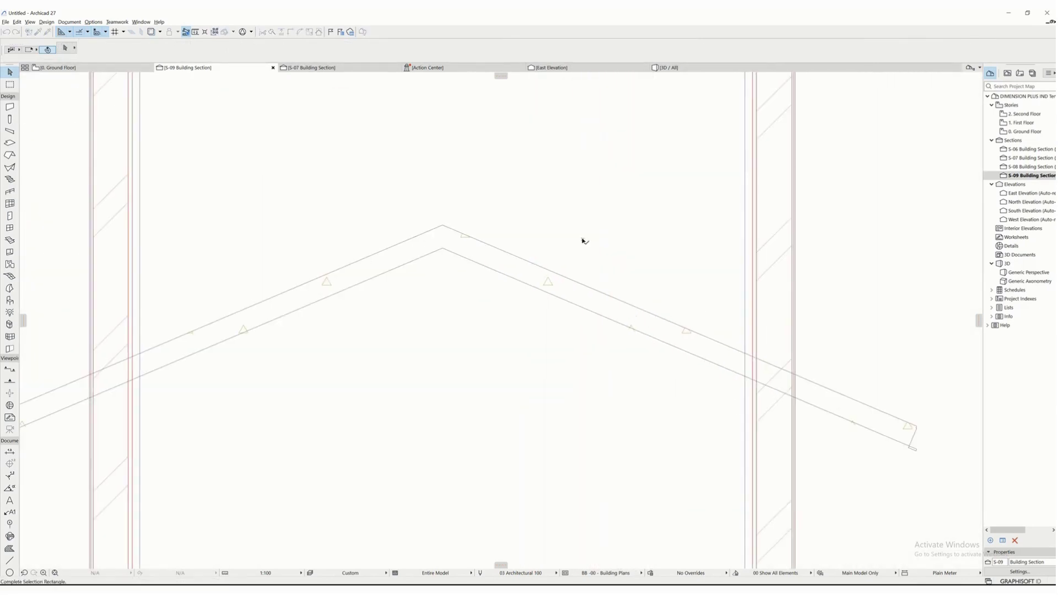
scroll(583, 241, down, 2)
click(456, 279)
scroll(396, 297, up, 2)
scroll(408, 303, down, 2)
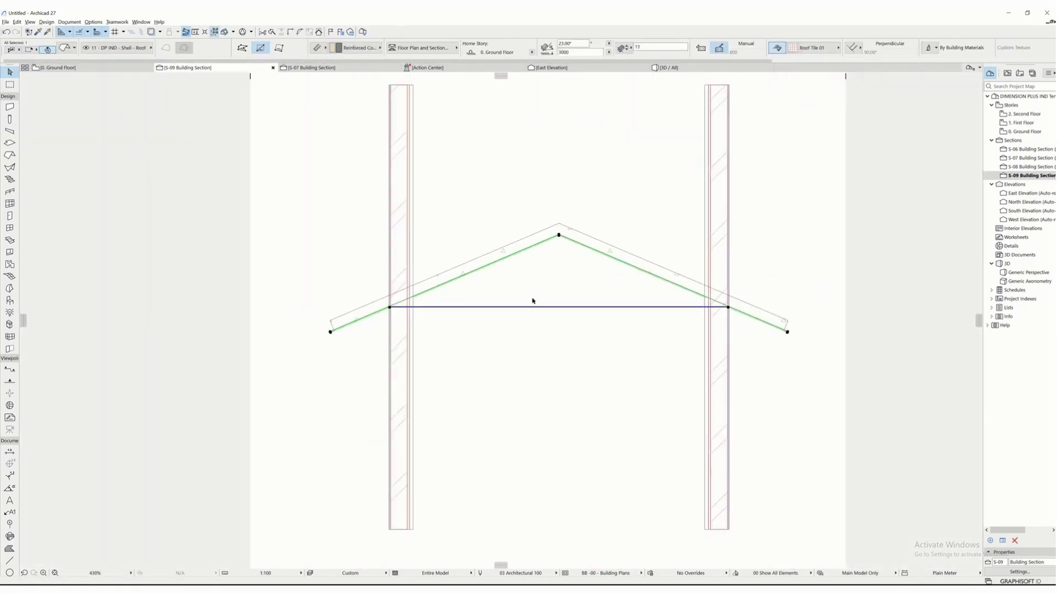
click(362, 53)
text(plast)
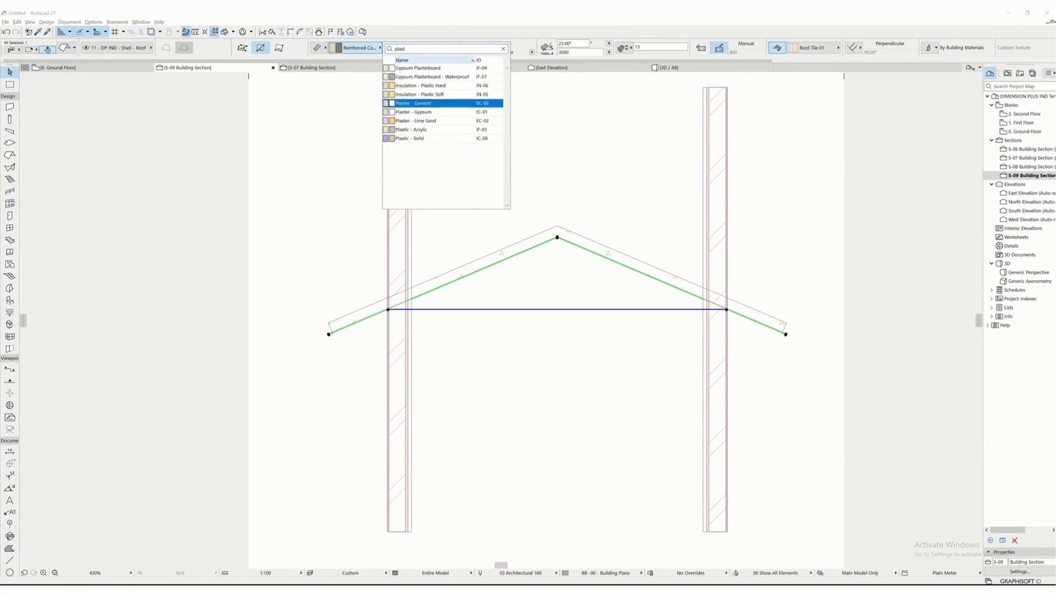
scroll(575, 208, up, 3)
key(Escape)
- Assign the Plaster - Gypsum building material to the upper 13 mm roof layer
click(522, 263)
click(362, 50)
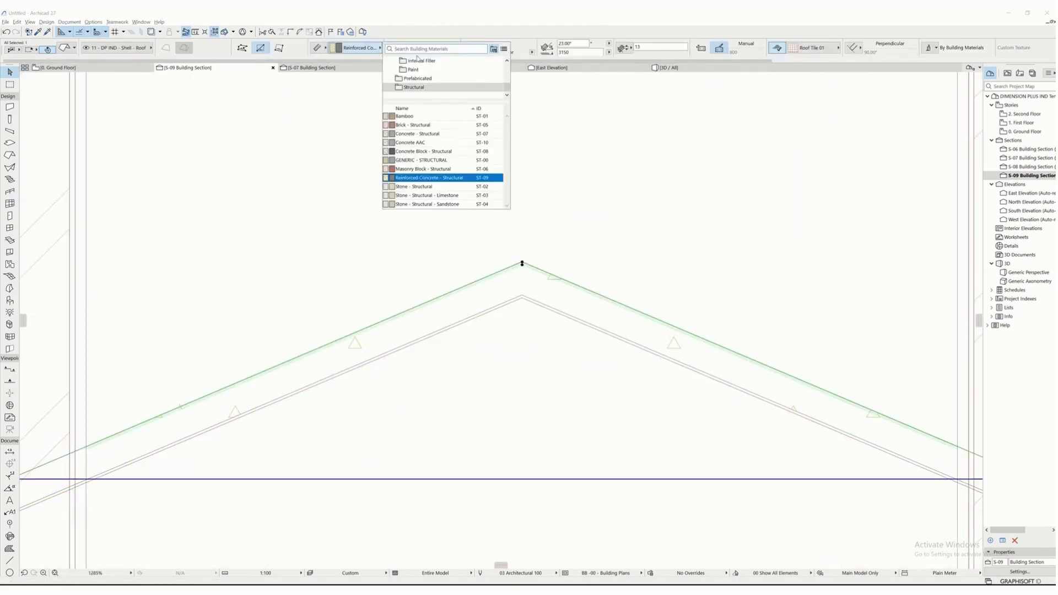
click(413, 86)
scroll(532, 293, down, 4)
key(Escape)
- Delete the surplus S-06, S-07 and S-08 sections on the ground floor plan and show the building in 3D
scroll(803, 319, down, 3)
middle_drag(785, 336, 695, 347)
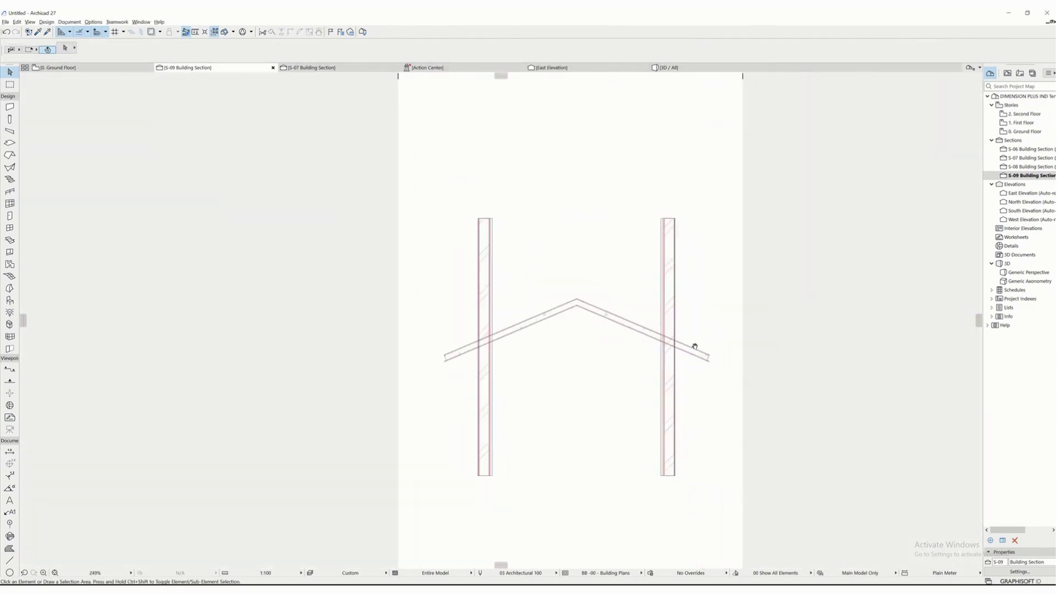
click(115, 69)
drag(742, 340, 508, 267)
drag(420, 154, 670, 567)
right_click(542, 410)
click(544, 366)
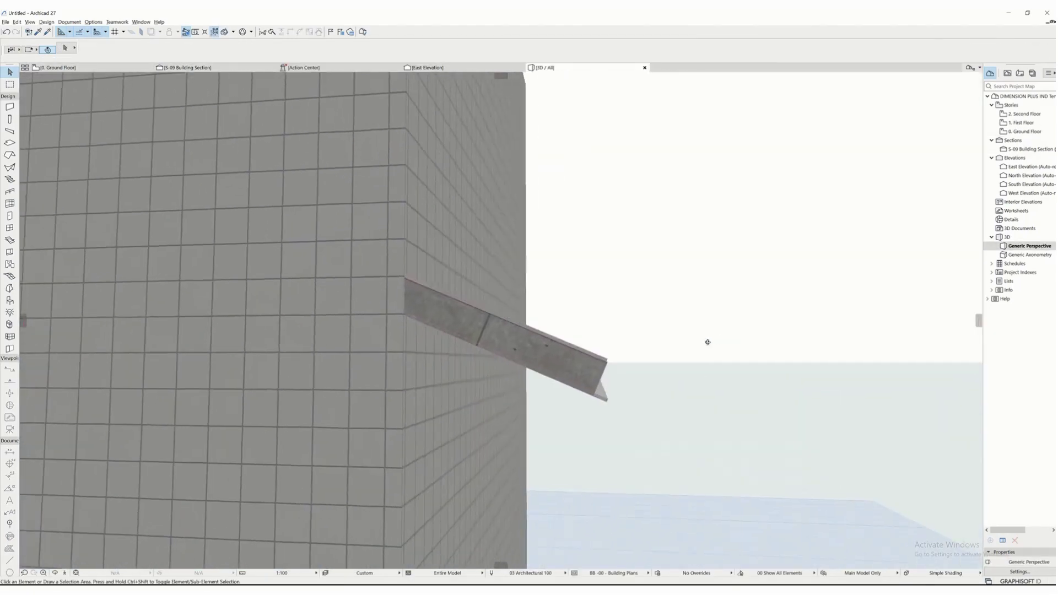
- Move the lower plaster layer's protruding eave corner back to the bottom corner of the concrete roof
scroll(630, 396, up, 3)
click(628, 395)
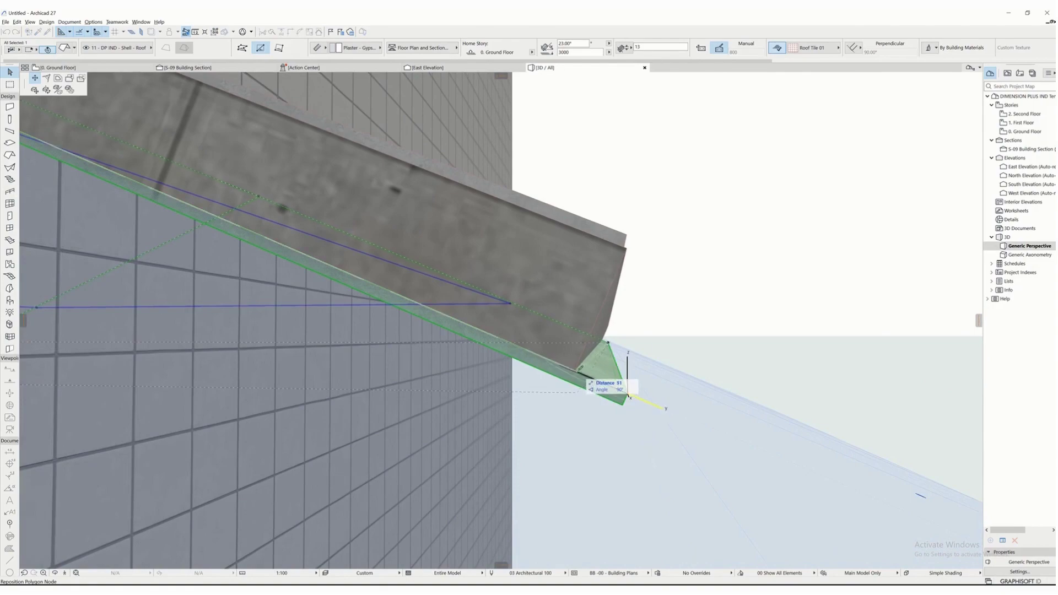
click(578, 371)
scroll(667, 357, down, 5)
shift+middle_drag(667, 357, 306, 437)
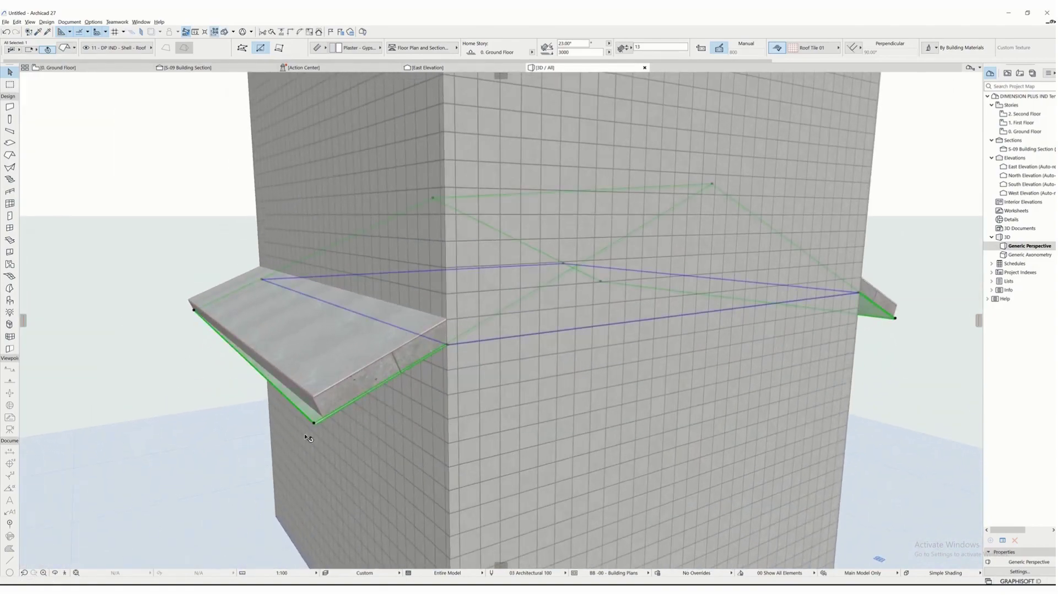
- On the opposite slope, measure the upper plaster layer's offset at the eave and move its corner outward by 5 mm
scroll(307, 438, up, 10)
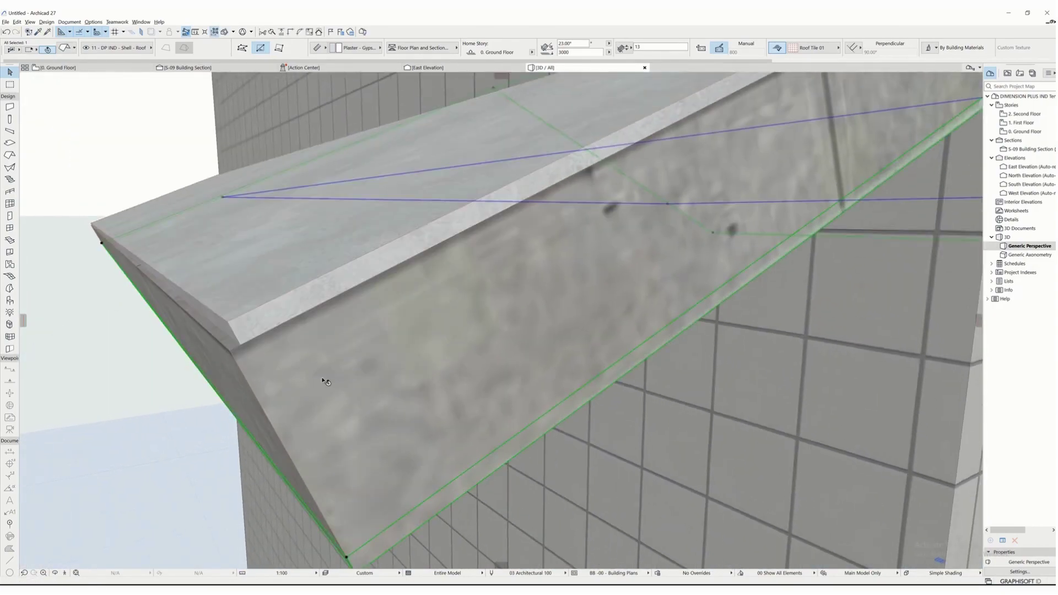
key(m)
key(Escape)
shift+middle_drag(232, 349, 364, 331)
click(305, 336)
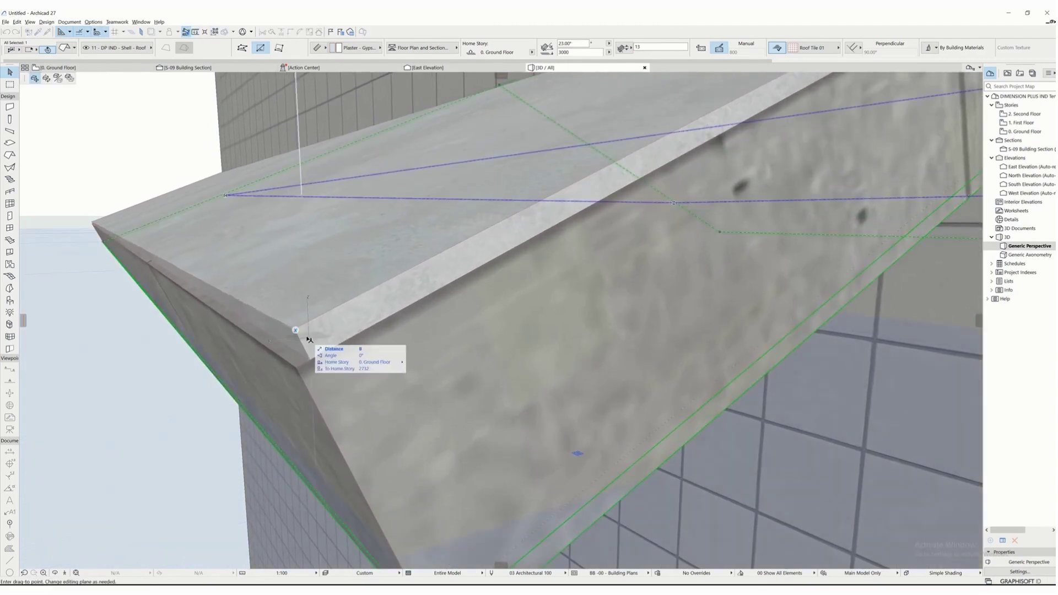
key(Escape)
click(296, 329)
click(295, 328)
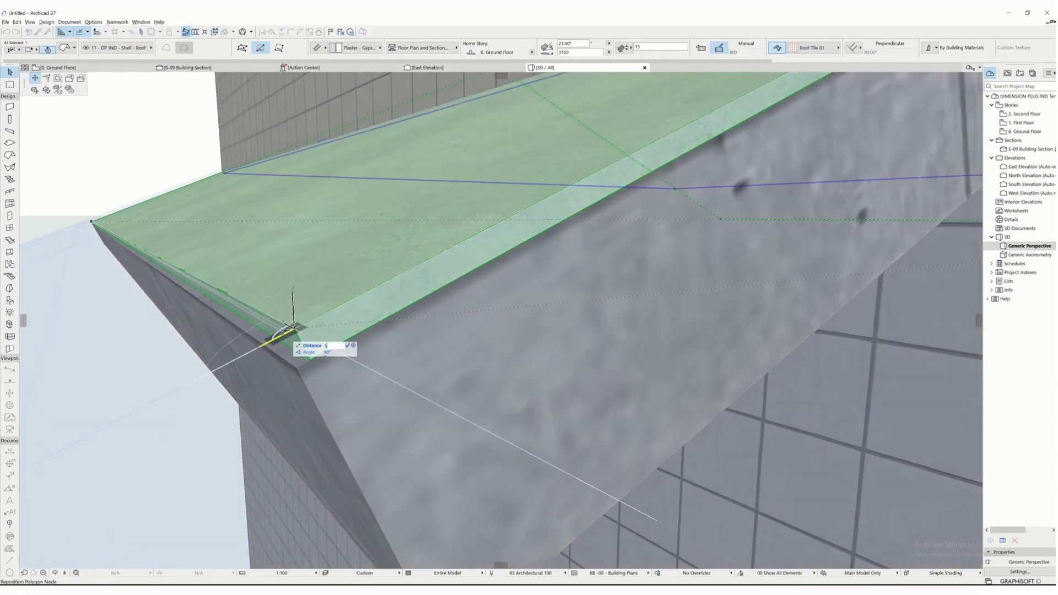
key(Return)
- Align the upper plaster layer's eave corner on the first slope with the end of the concrete roof
scroll(308, 353, down, 10)
shift+middle_drag(316, 357, 177, 361)
scroll(640, 361, up, 6)
key(Escape)
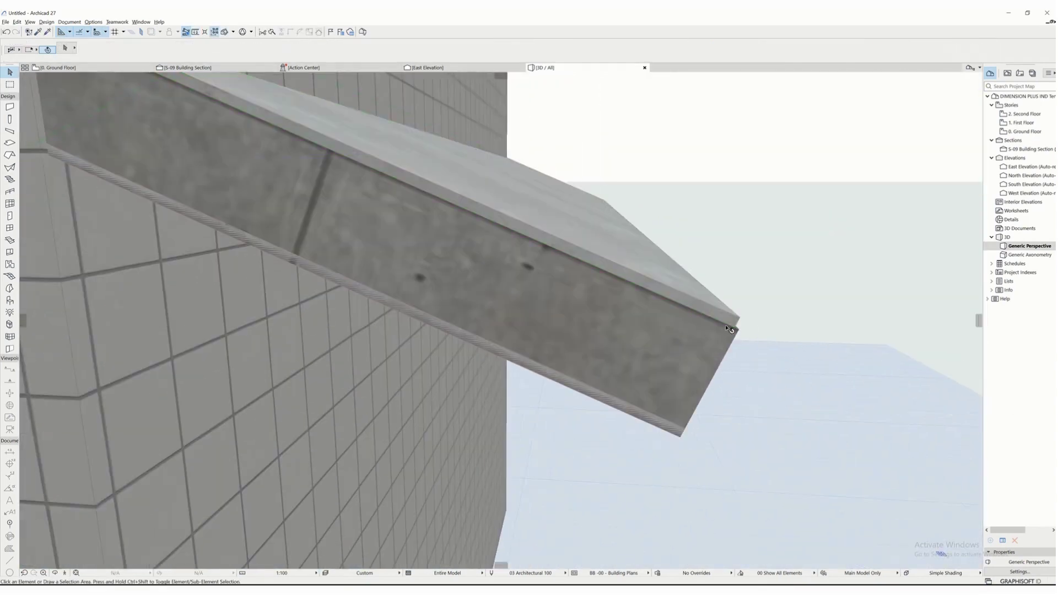
click(728, 326)
click(739, 319)
key(Escape)
- At the other gable end, move the lower plaster layer's eave corner back to the concrete roof's bottom corner
scroll(735, 325, down, 8)
shift+middle_drag(722, 347, 513, 424)
scroll(463, 434, up, 6)
scroll(513, 425, up, 2)
click(513, 418)
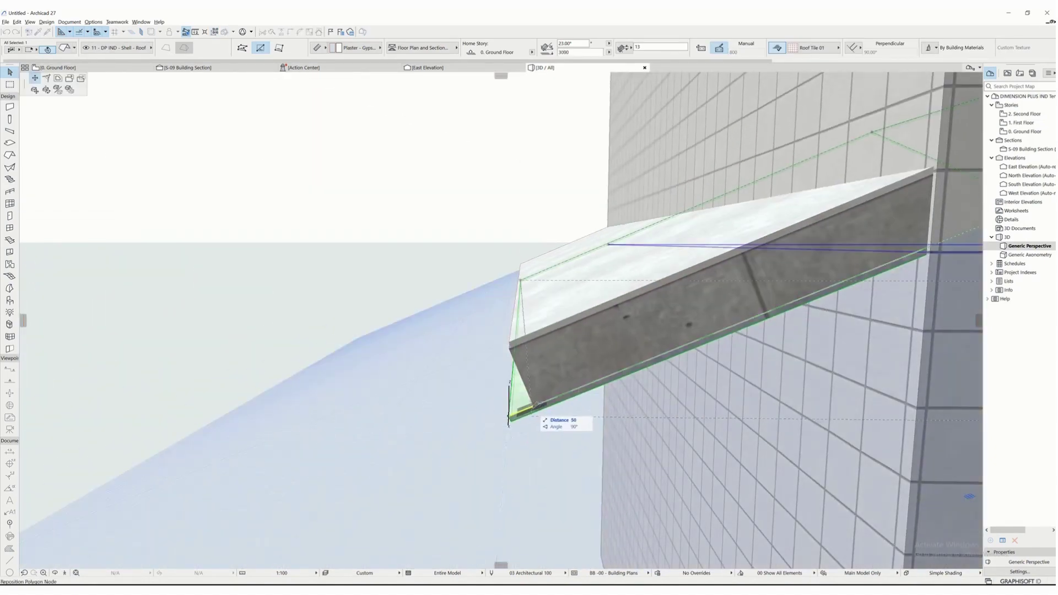
click(525, 412)
scroll(545, 422, up, 2)
middle_drag(573, 386, 576, 434)
key(Escape)
- Measure the upper plaster layer's offset at this eave end and move its corner to line up with the concrete
key(m)
scroll(543, 416, up, 3)
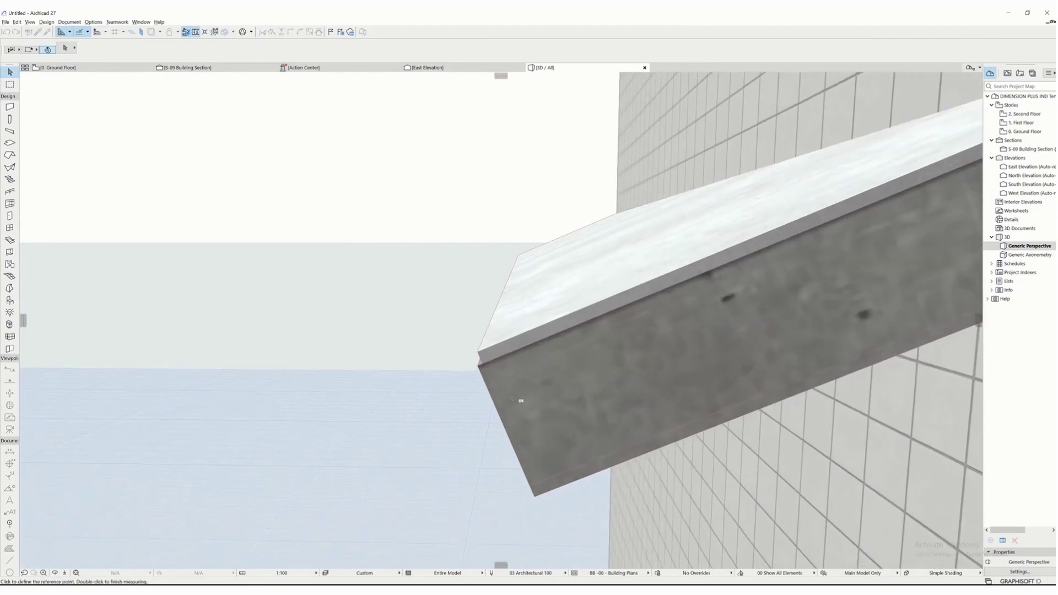
click(479, 366)
click(481, 355)
click(479, 353)
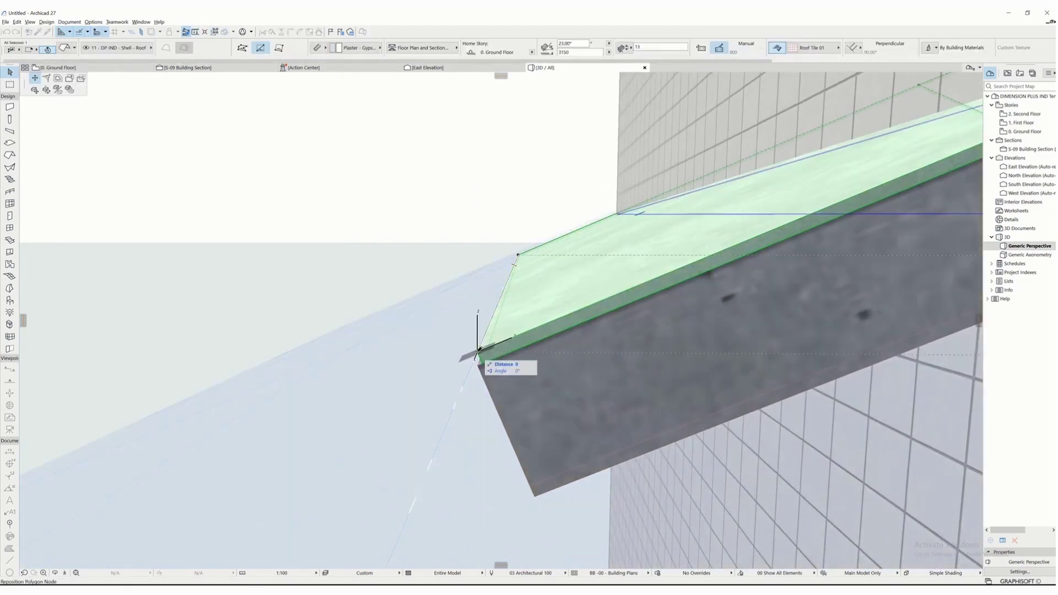
shift+middle_drag(479, 356, 497, 382)
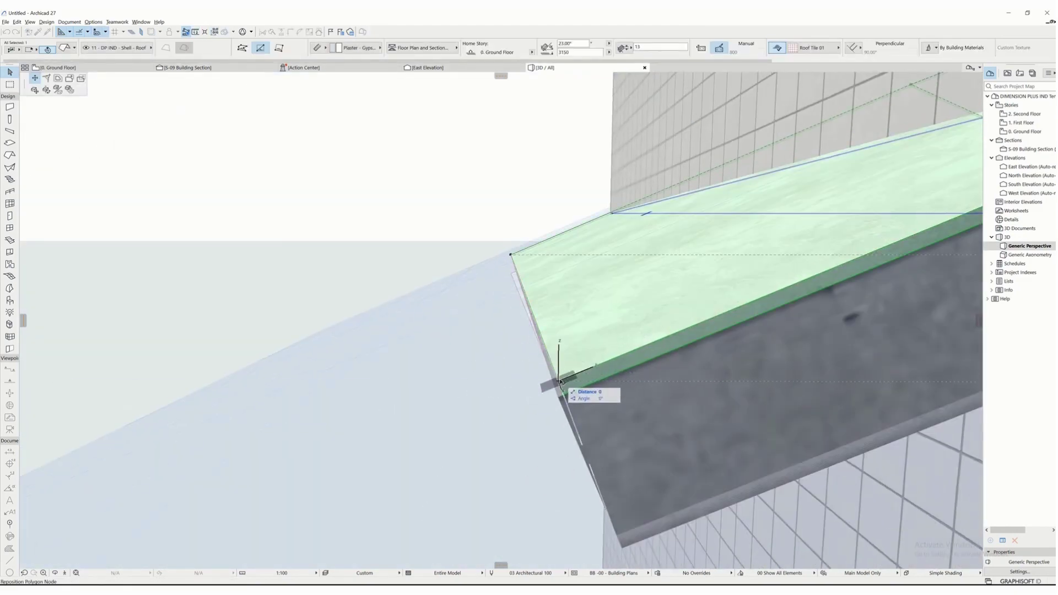
click(560, 382)
click(560, 382)
click(554, 385)
- Move the lower plaster layer's last protruding eave corner onto the bottom corner of the concrete roof
shift+middle_drag(554, 386, 692, 416)
scroll(922, 450, down, 5)
scroll(689, 422, up, 8)
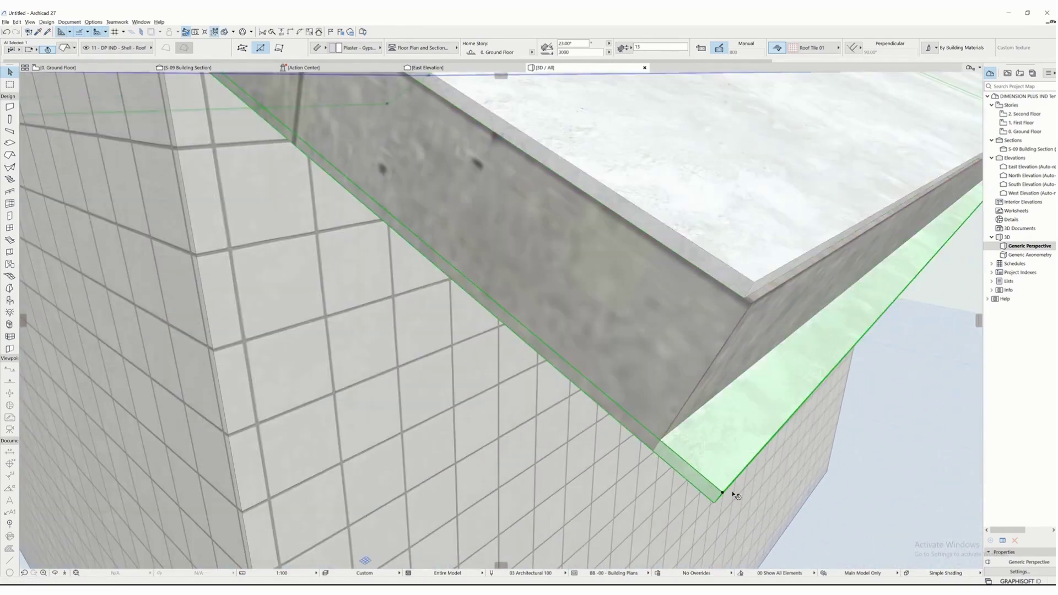
click(722, 493)
click(660, 440)
- Reposition the upper plaster layer's remaining eave corner so it lines up with the concrete roof's end
click(752, 284)
key(Escape)
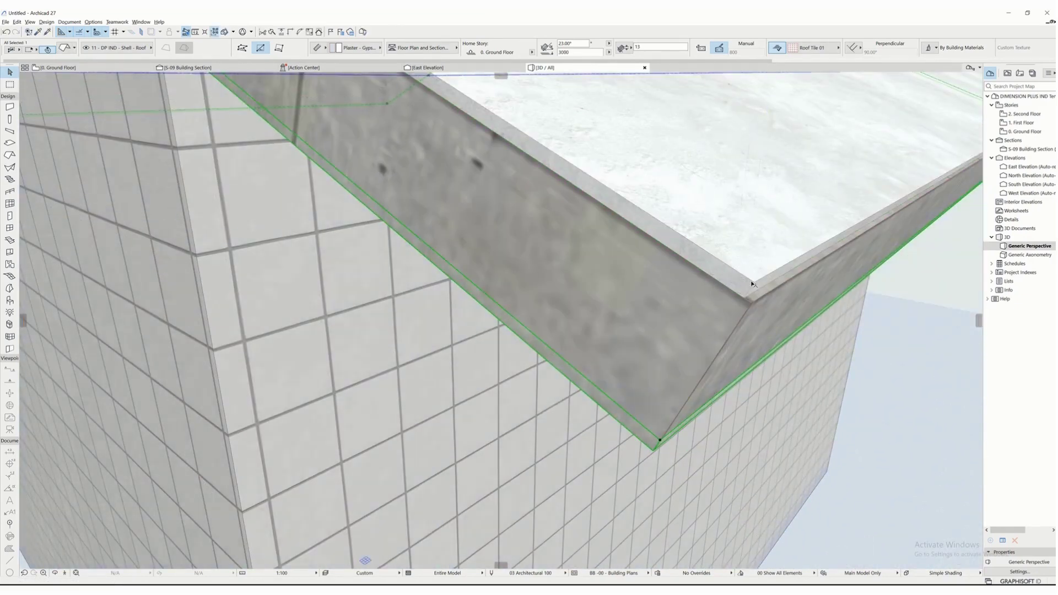
click(753, 284)
click(753, 283)
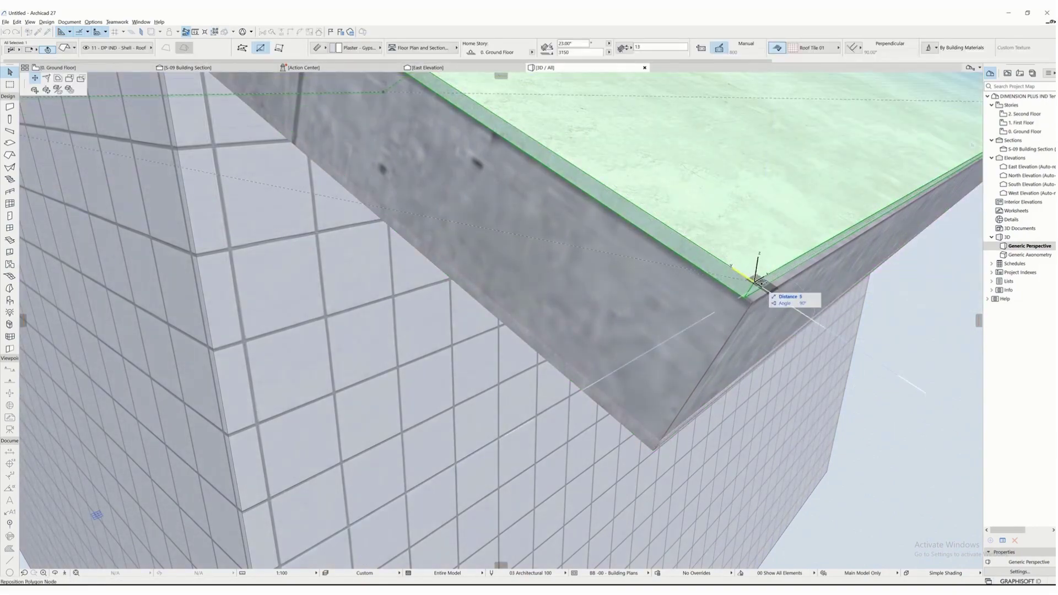
click(761, 284)
scroll(758, 287, down, 8)
shift+middle_drag(688, 411, 375, 435)
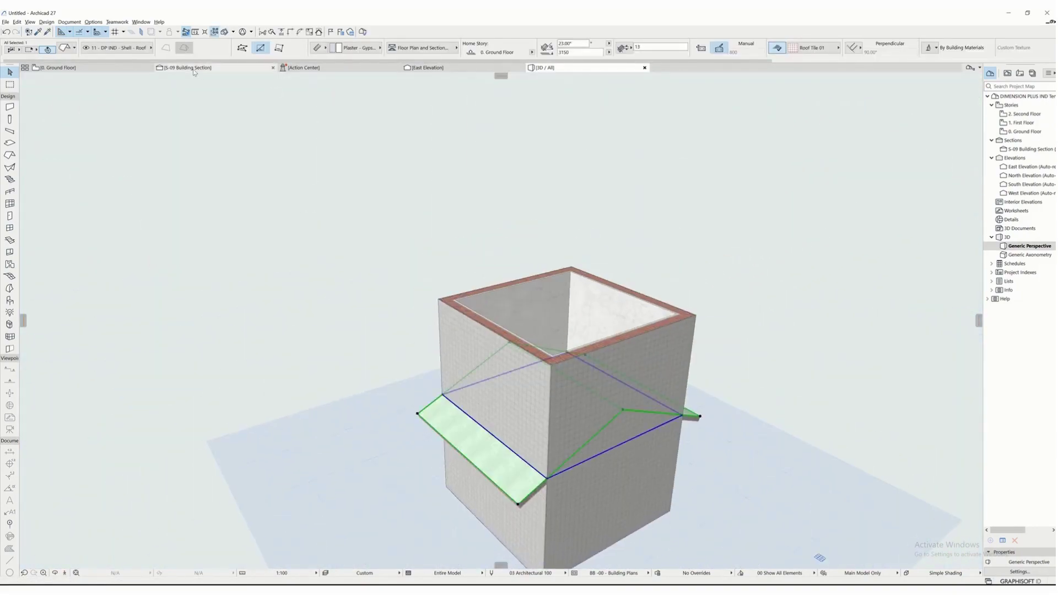
- Open Solid Element Operations in the 3D view and add the four walls as targets
click(194, 72)
scroll(780, 382, up, 4)
scroll(779, 381, down, 3)
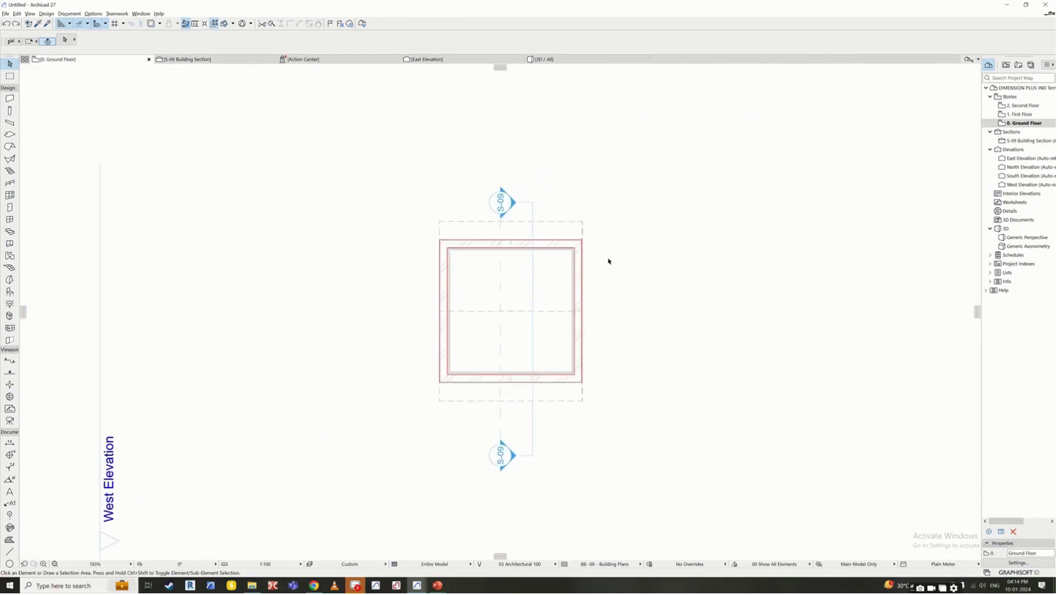
click(562, 61)
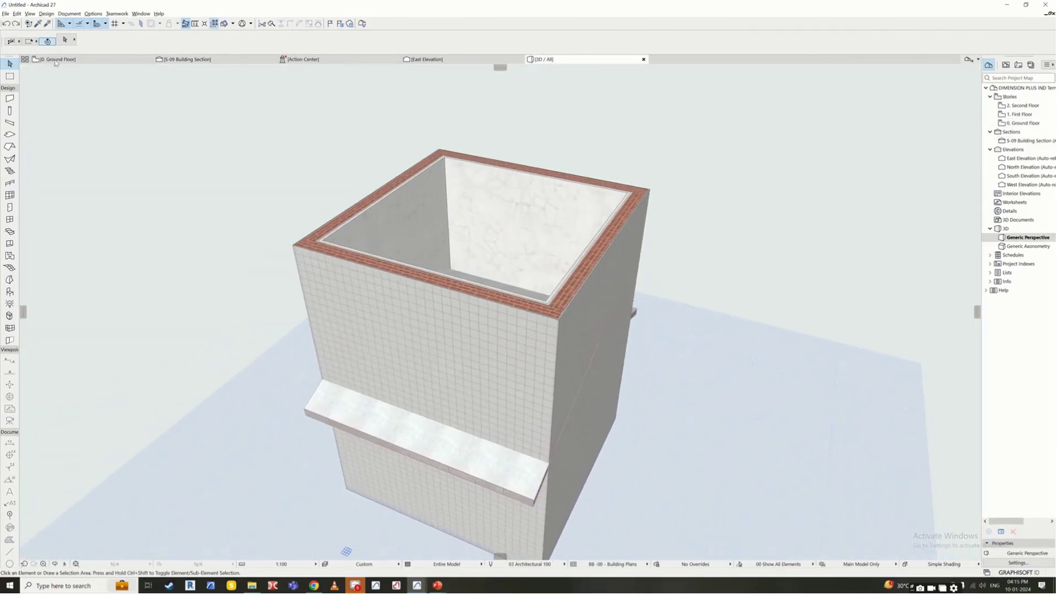
click(76, 98)
click(503, 180)
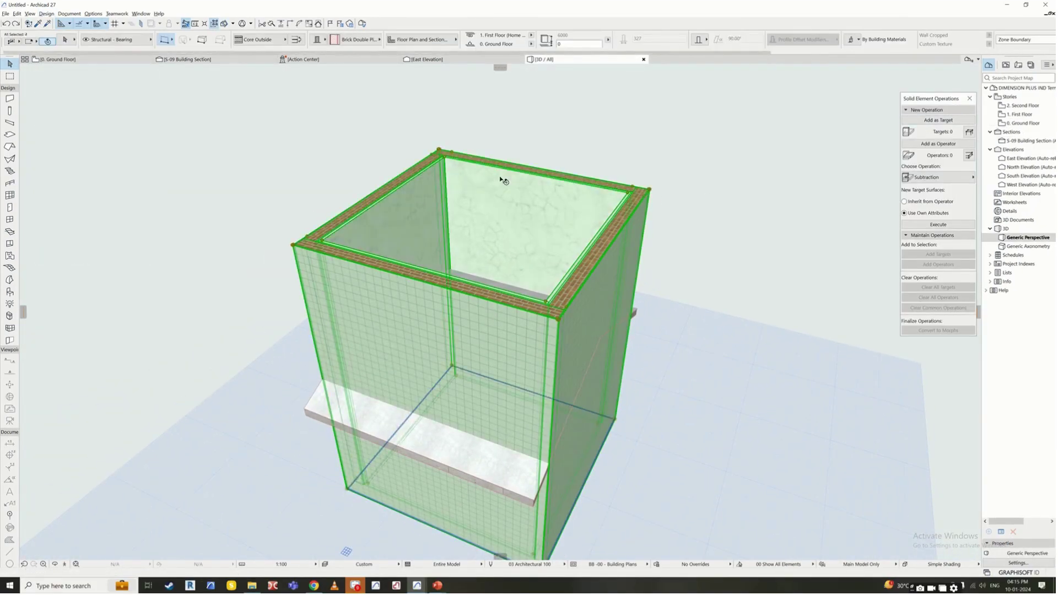
click(819, 153)
- Add the roof layers as operators and trim the walls using subtraction with upward extrusion
shift+middle_drag(512, 430, 383, 342)
scroll(508, 375, up, 2)
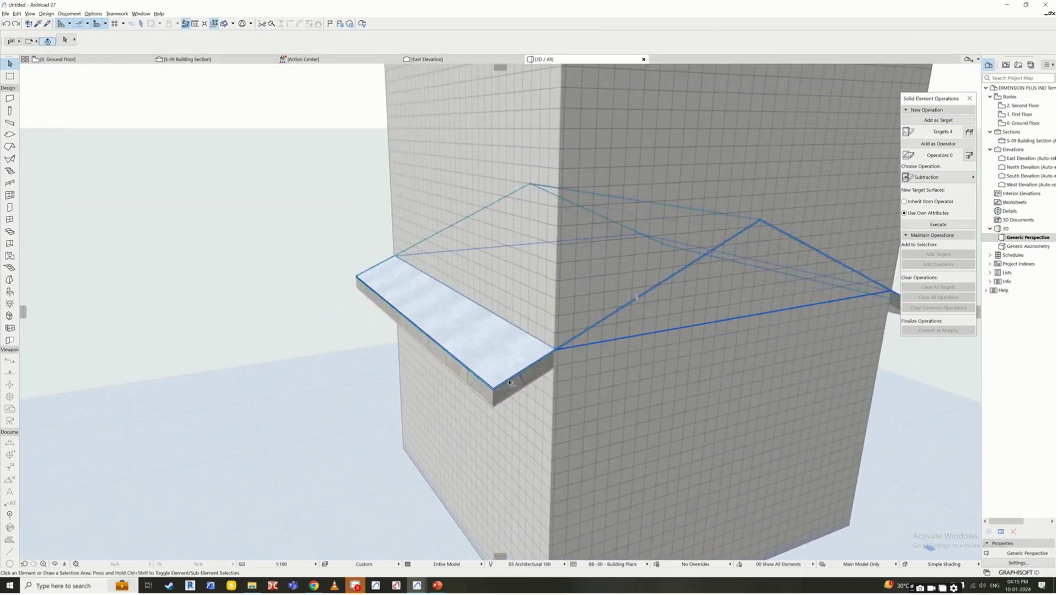
scroll(508, 386, up, 4)
click(469, 360)
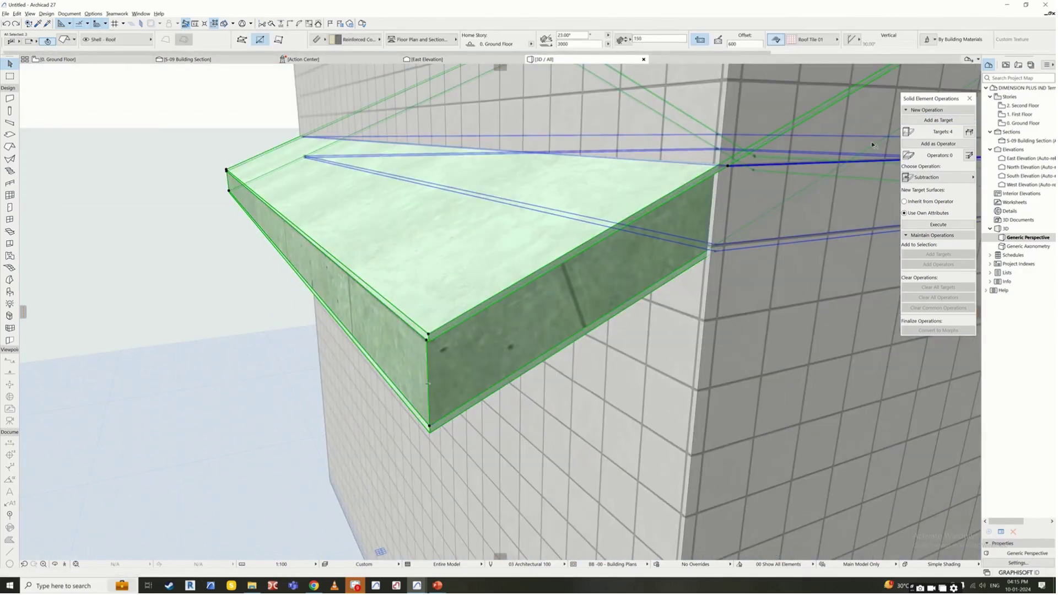
click(937, 224)
scroll(595, 289, down, 7)
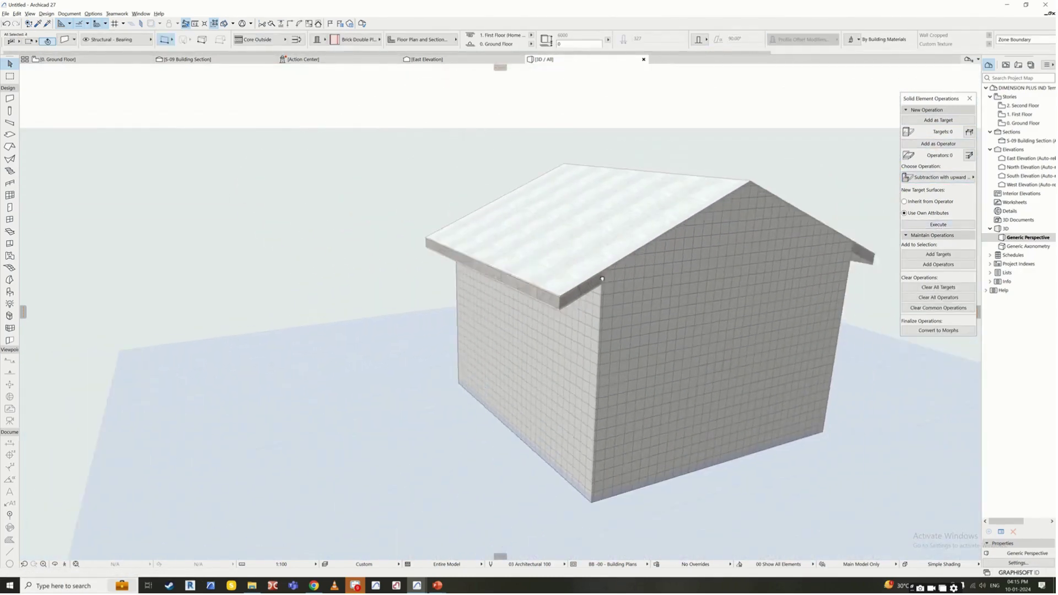
shift+middle_drag(407, 369, 467, 283)
click(737, 378)
- Measure the roof edge in the 3D view and set the default beam's height to 150 and width to 10
middle_drag(658, 341, 672, 386)
scroll(411, 366, up, 4)
key(m)
scroll(438, 383, up, 5)
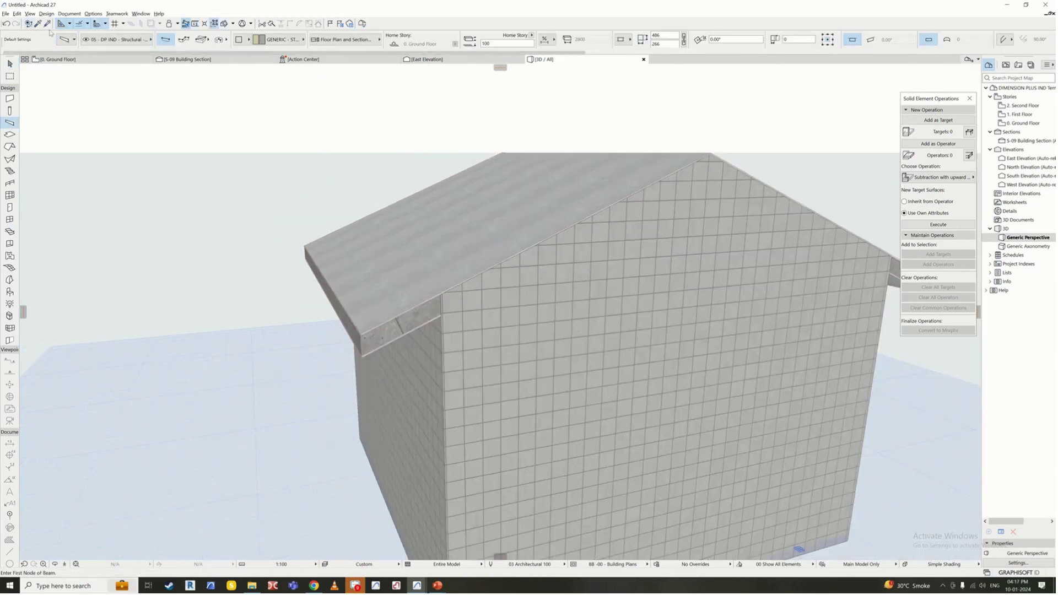
click(65, 39)
drag(536, 134, 504, 123)
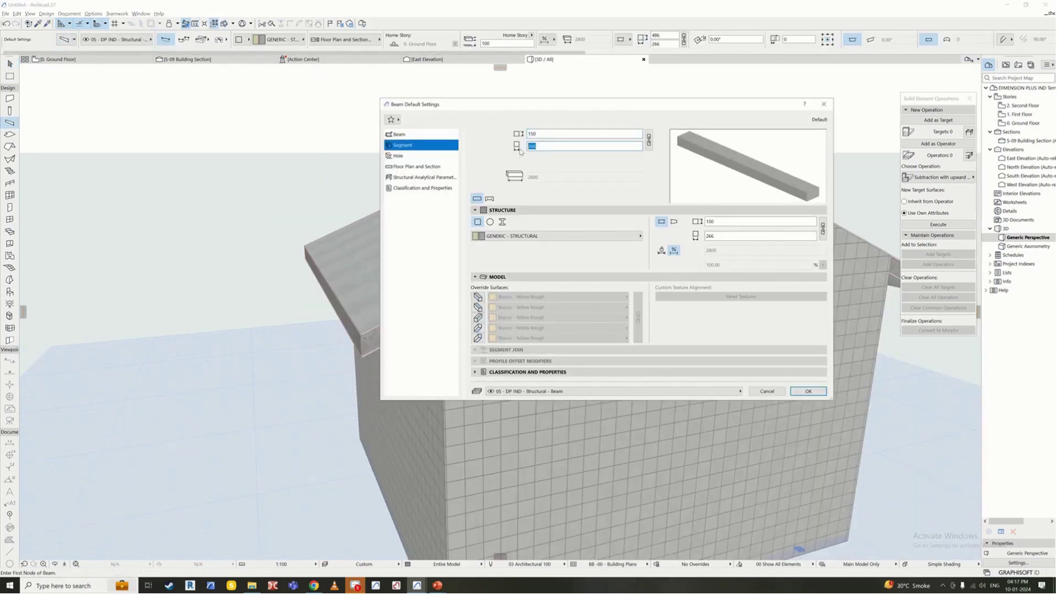
click(422, 134)
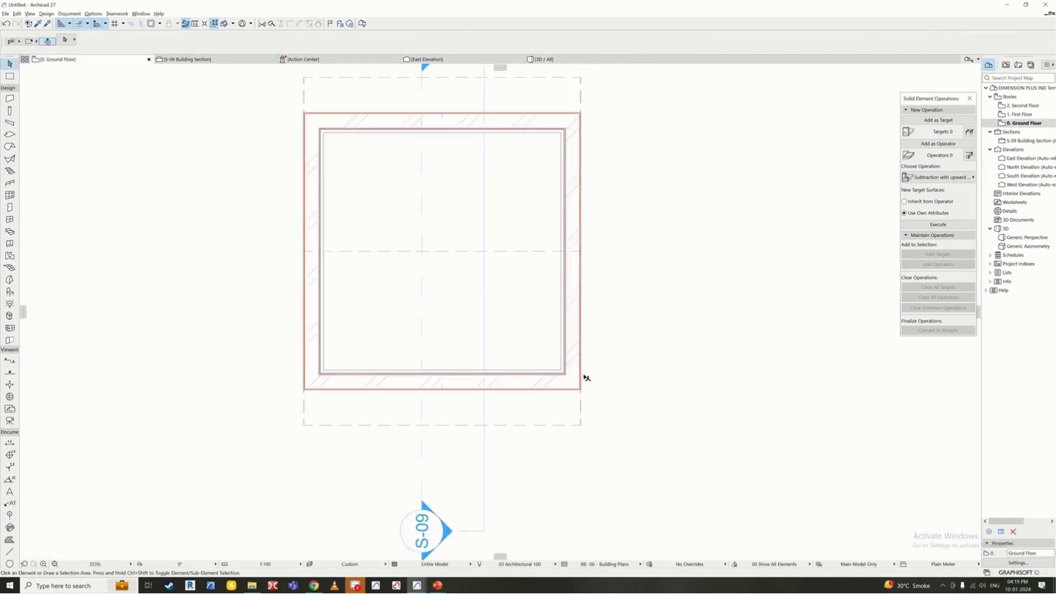
- Set the beam's slant to 23° and draw it along the side of the roof overhang in the ground floor plan
scroll(586, 378, up, 5)
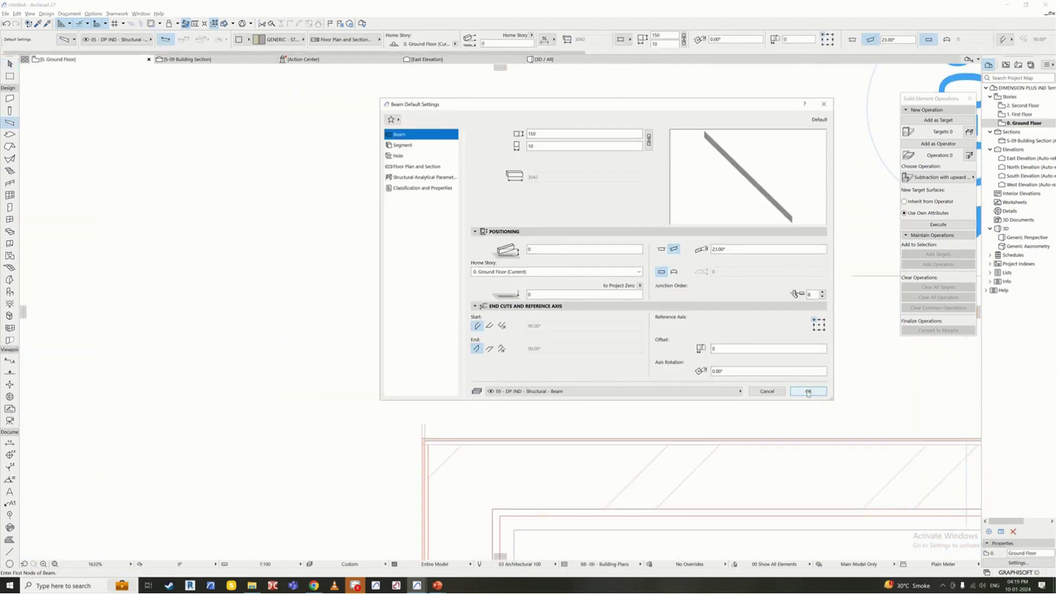
click(808, 392)
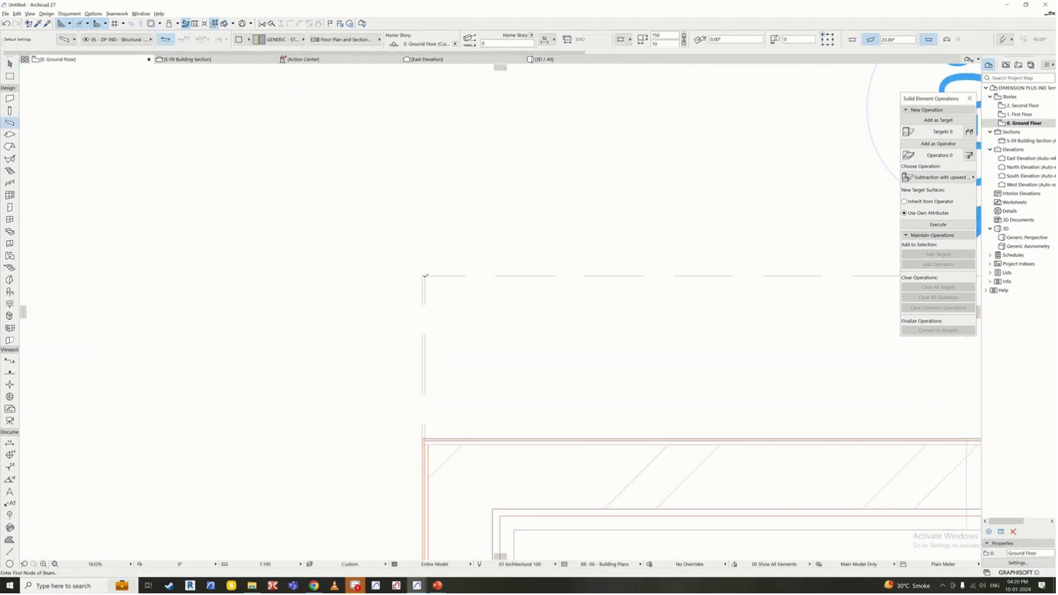
click(425, 437)
scroll(350, 142, down, 2)
- Raise the sloped beam from ground level to the roof's eave corner in the 3D view
click(560, 60)
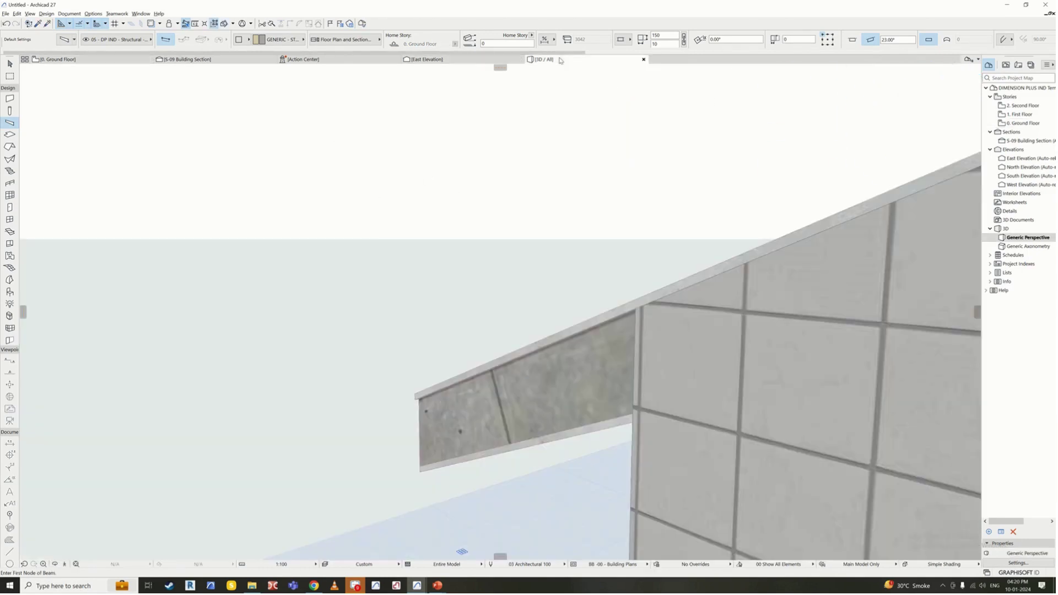
scroll(593, 385, down, 4)
shift+middle_drag(563, 355, 661, 264)
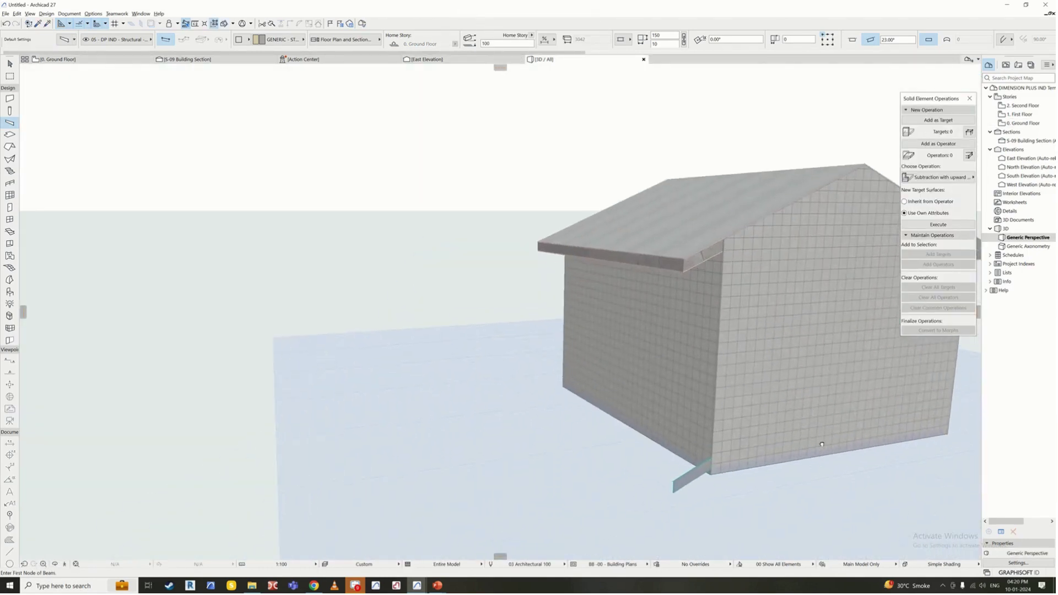
middle_drag(661, 386, 532, 309)
key(Escape)
click(576, 385)
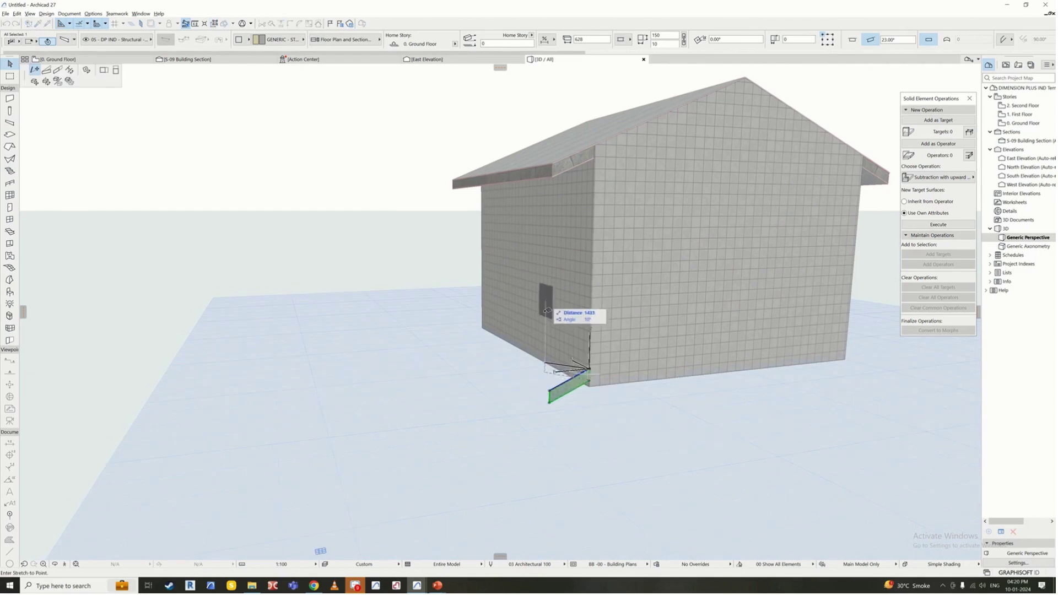
click(575, 162)
scroll(607, 378, up, 5)
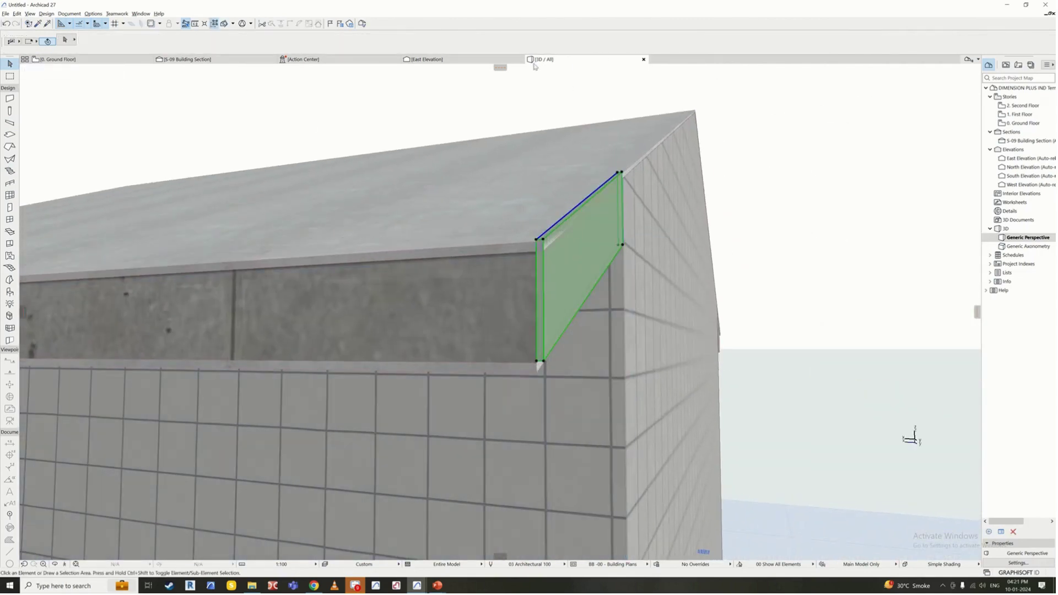
- Stretch the sloped beam down past the roof's lower plaster layer and set its height to 176
shift+middle_drag(666, 246, 575, 233)
click(585, 356)
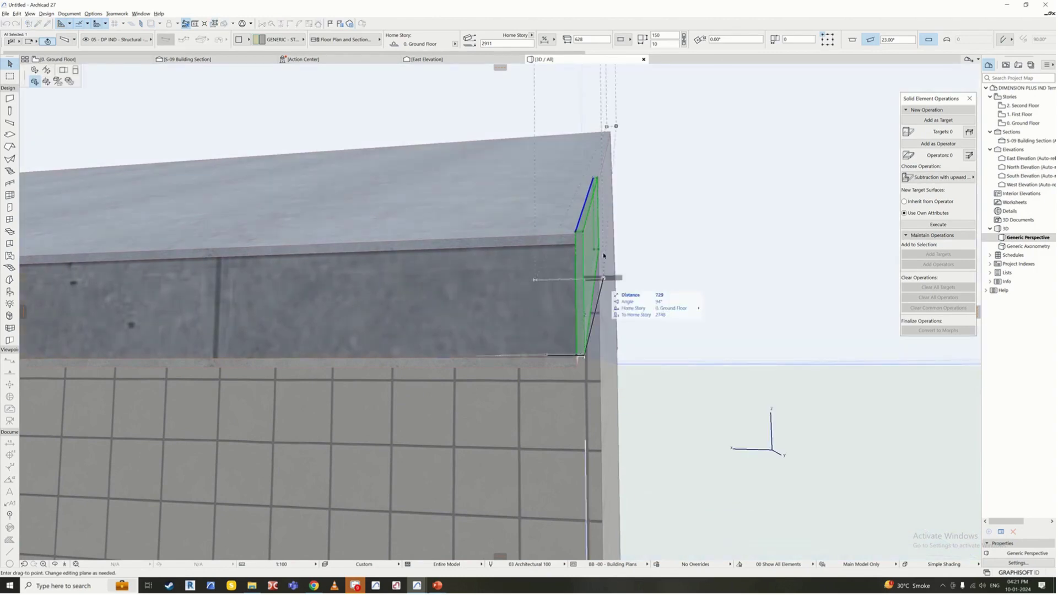
click(577, 366)
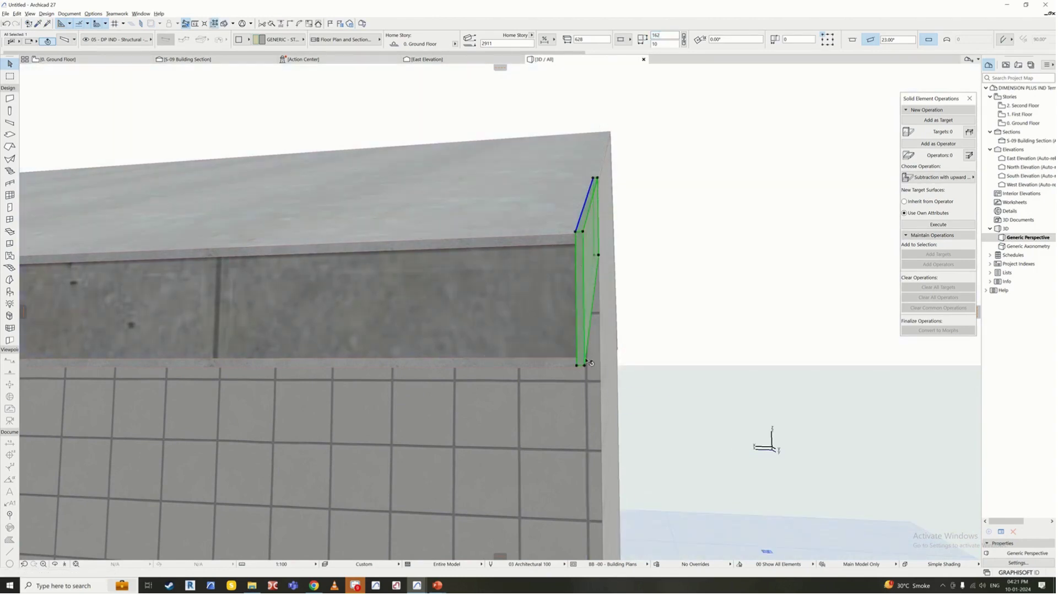
shift+middle_drag(578, 359, 590, 236)
key(Escape)
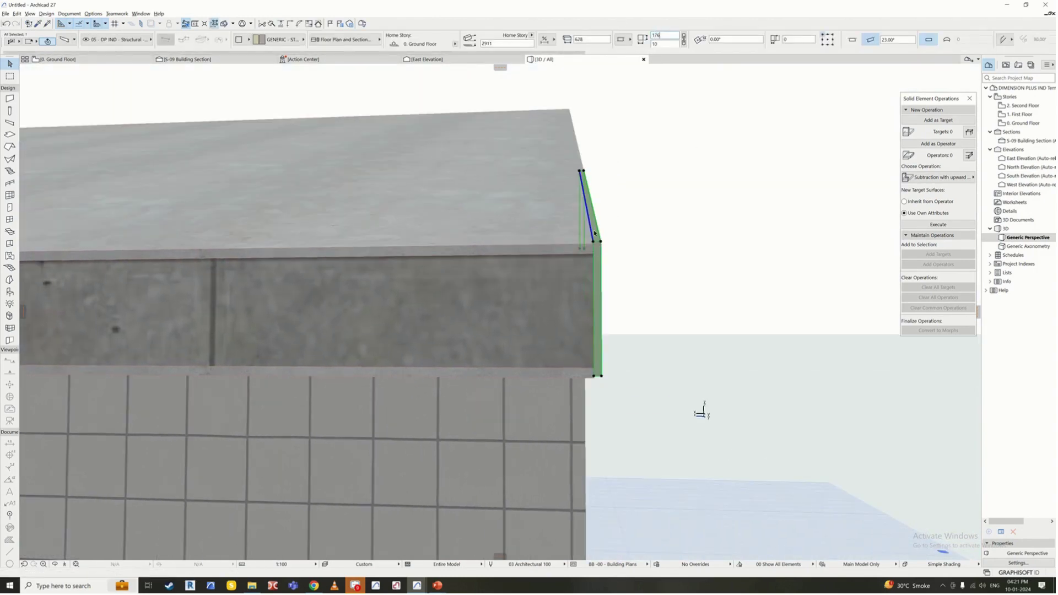
- Measure at the eave corner and move the sloped beam by its upper corner onto the roof edge
shift+middle_drag(603, 310, 695, 315)
key(m)
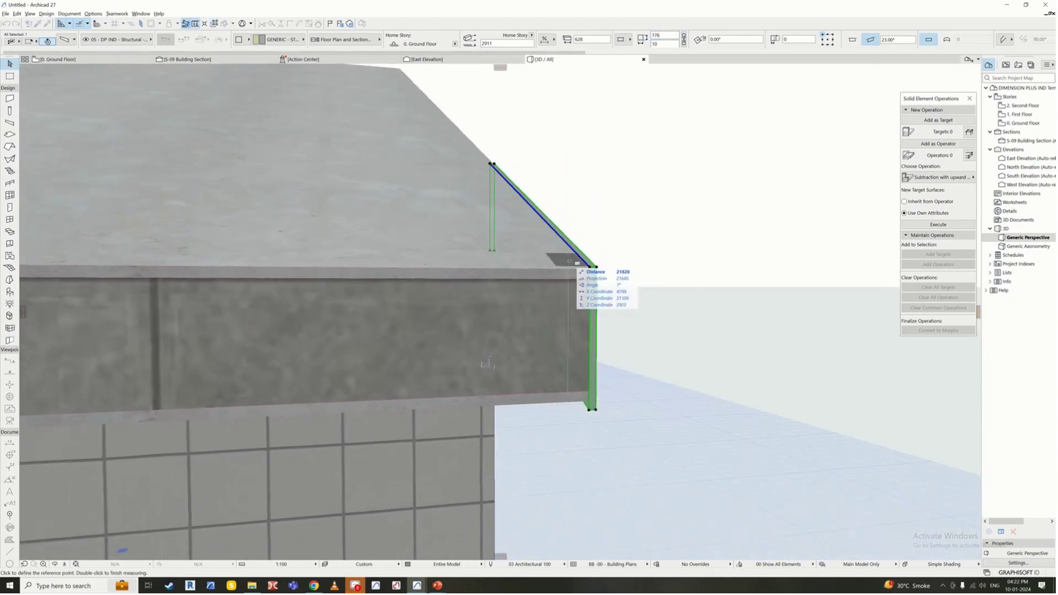
click(566, 269)
scroll(563, 336, up, 3)
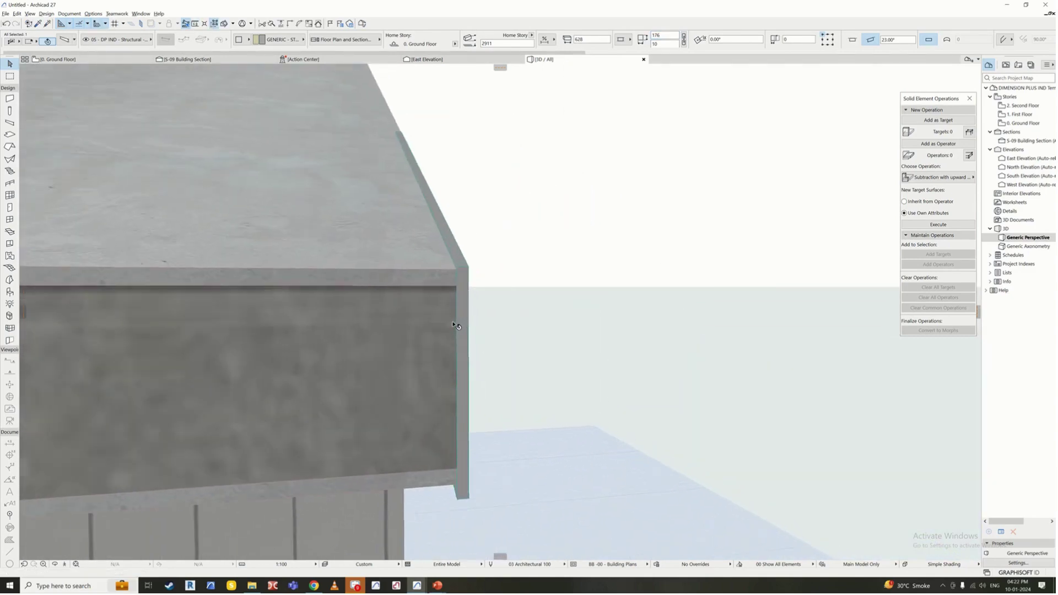
shift+middle_drag(458, 324, 507, 331)
click(503, 273)
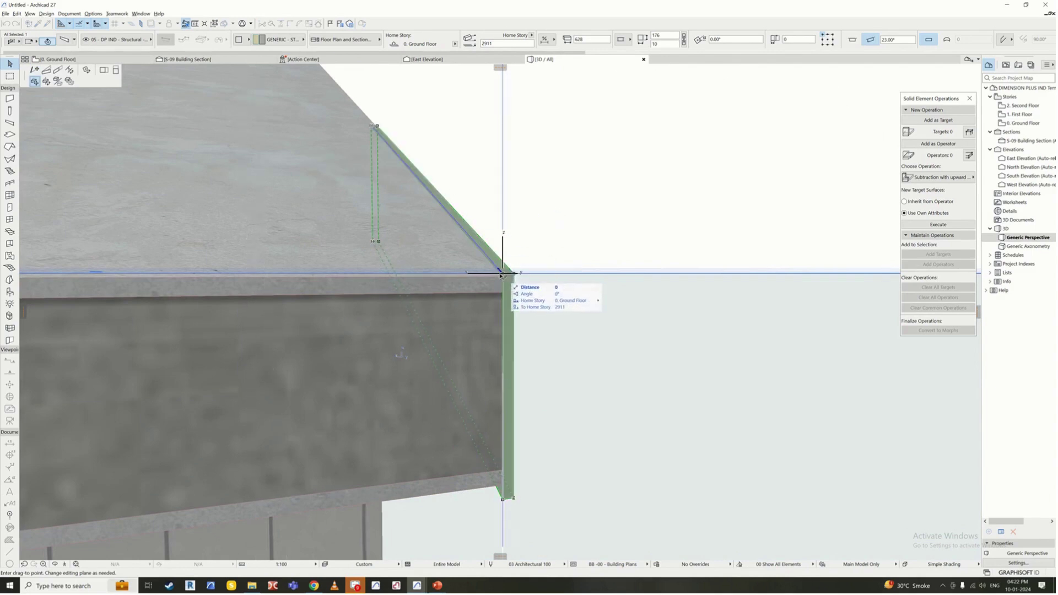
scroll(500, 274, up, 1)
click(505, 279)
- Change the sloped beam's building material to gypsum plaster
scroll(510, 310, down, 3)
shift+middle_drag(595, 355, 617, 325)
click(282, 39)
click(375, 88)
- Shorten the sloped beam's height so its lower edge meets the underside of the roof's lower plaster layer
scroll(518, 441, up, 2)
click(516, 457)
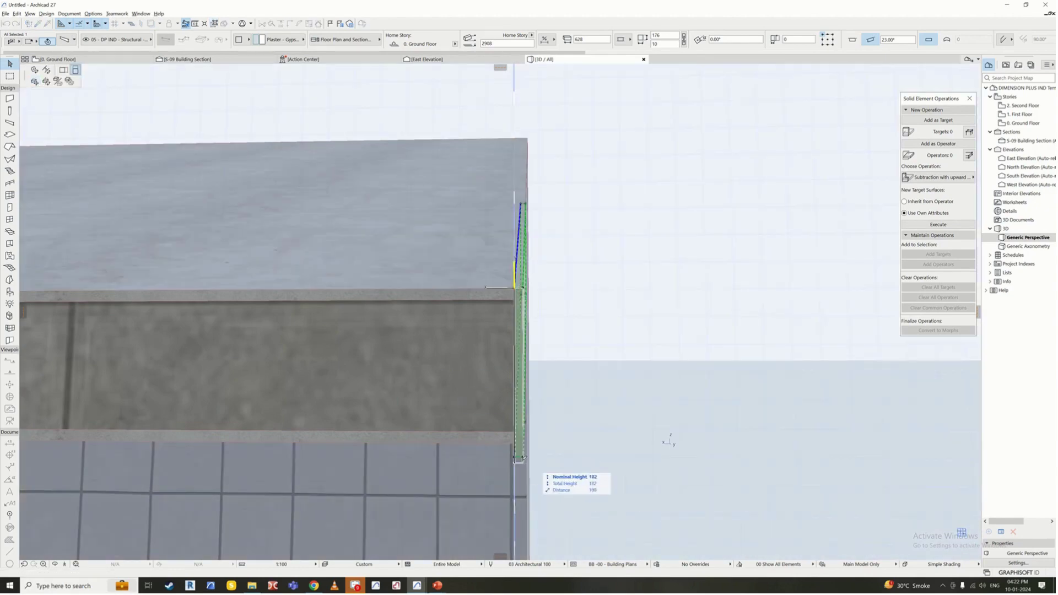
click(523, 443)
shift+middle_drag(534, 446, 513, 380)
- Mirror a copy of the sloped beam to the other end of the same overhang in the ground floor plan
scroll(573, 379, down, 5)
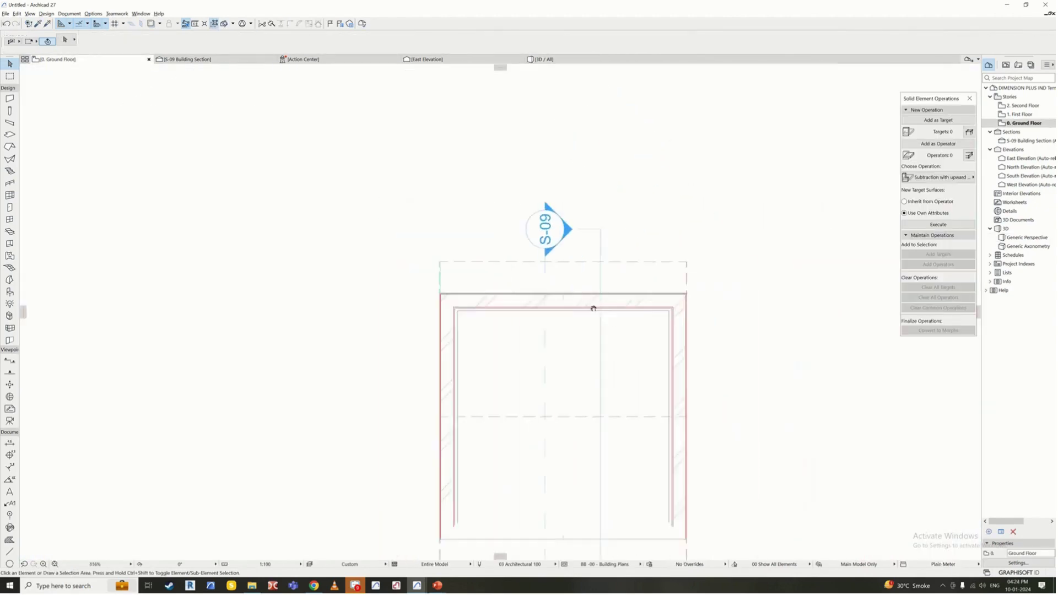
scroll(551, 287, up, 5)
scroll(220, 263, up, 4)
right_click(237, 260)
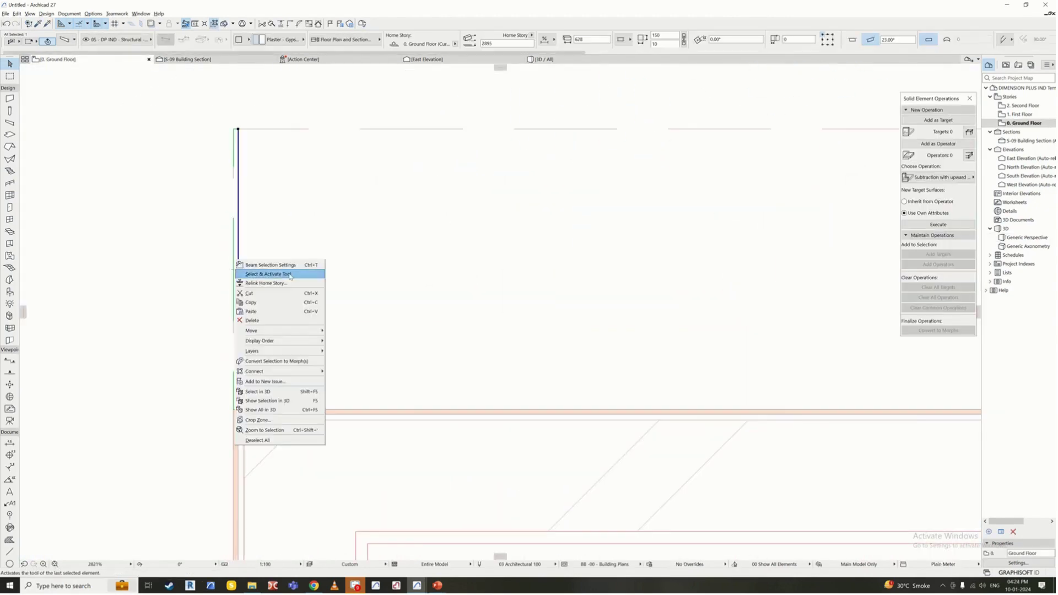
click(377, 386)
scroll(465, 305, down, 4)
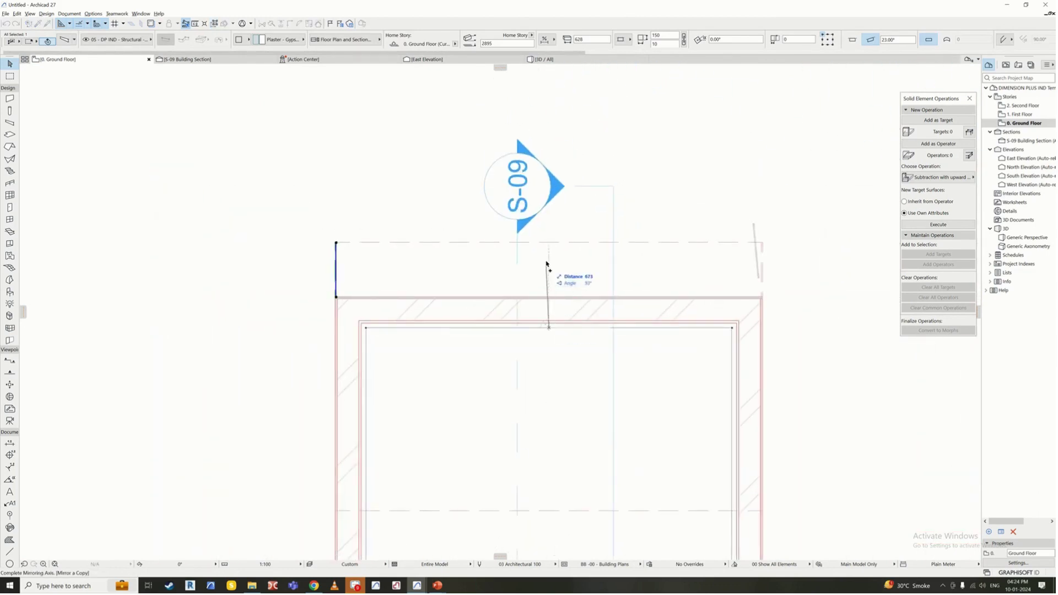
scroll(614, 251, down, 3)
scroll(481, 227, up, 4)
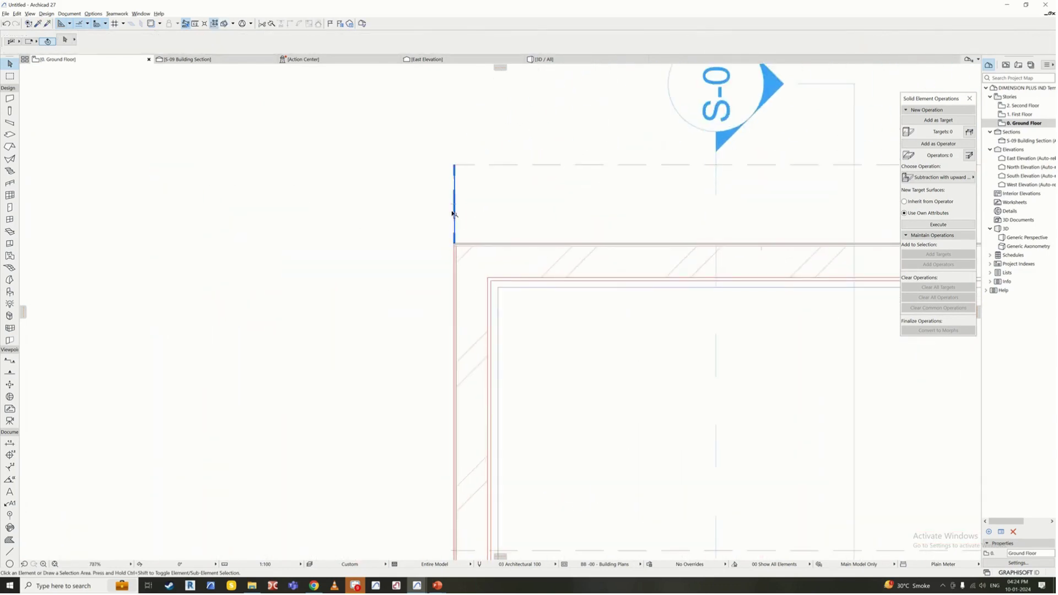
- Mirror a copy of both sloped beams about the building's middle onto the opposite overhang and check them in 3D
click(454, 210)
scroll(453, 210, down, 4)
scroll(594, 215, up, 3)
shift+click(651, 189)
scroll(487, 226, down, 4)
click(523, 349)
scroll(406, 200, up, 5)
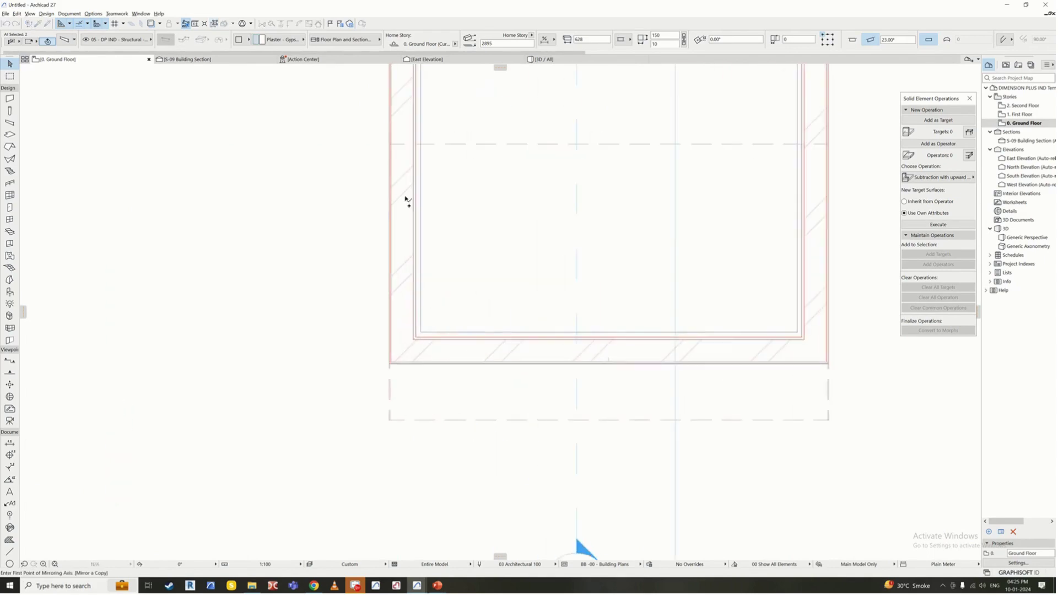
scroll(577, 118, down, 3)
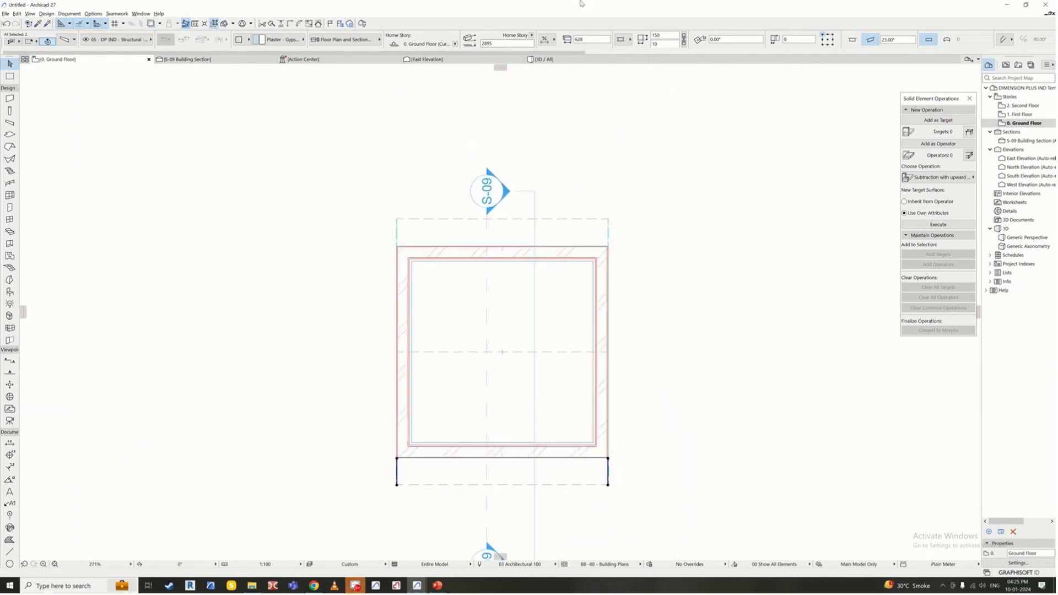
click(554, 59)
shift+middle_drag(673, 259, 351, 153)
- Return to the ground floor plan and change the default beam from slanted to horizontal
key(F2)
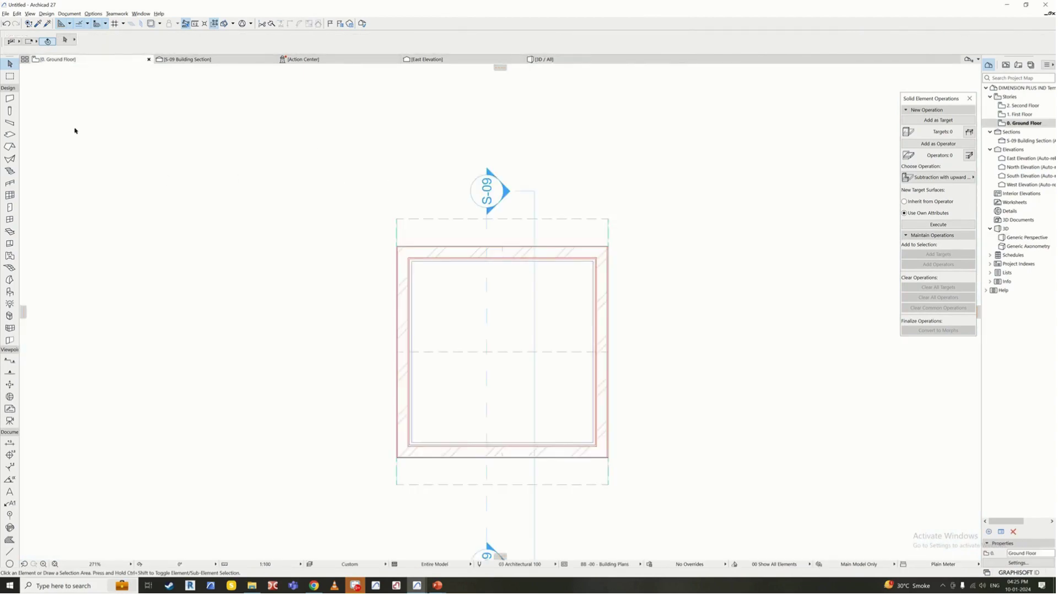
click(9, 123)
click(64, 39)
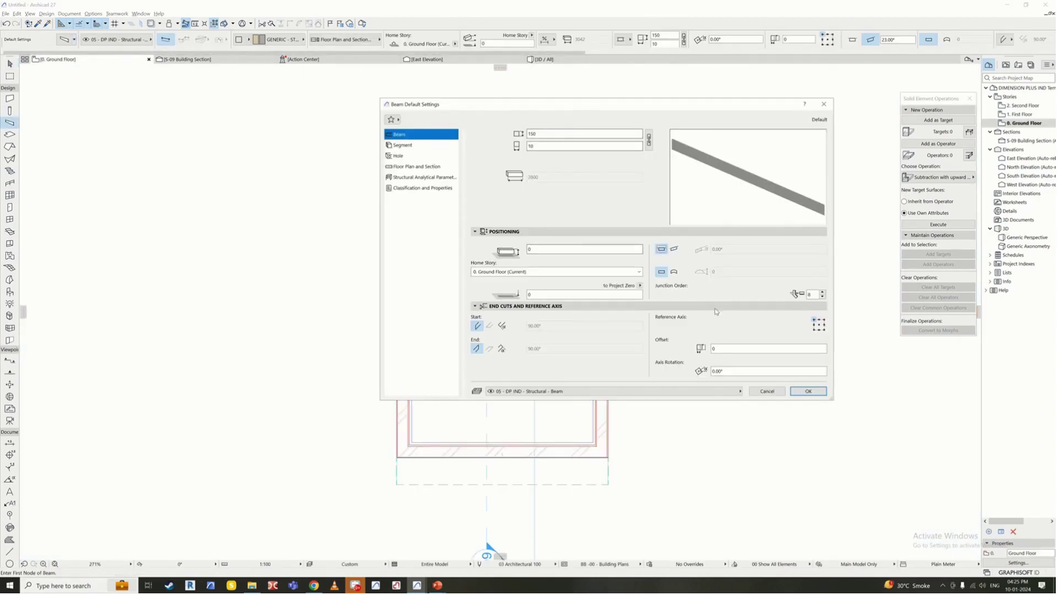
click(808, 391)
- Draw a horizontal beam along the plan's upper eave line from one overhang corner to the other
scroll(444, 212, up, 7)
middle_drag(382, 207, 349, 305)
click(248, 255)
middle_drag(827, 255, 470, 261)
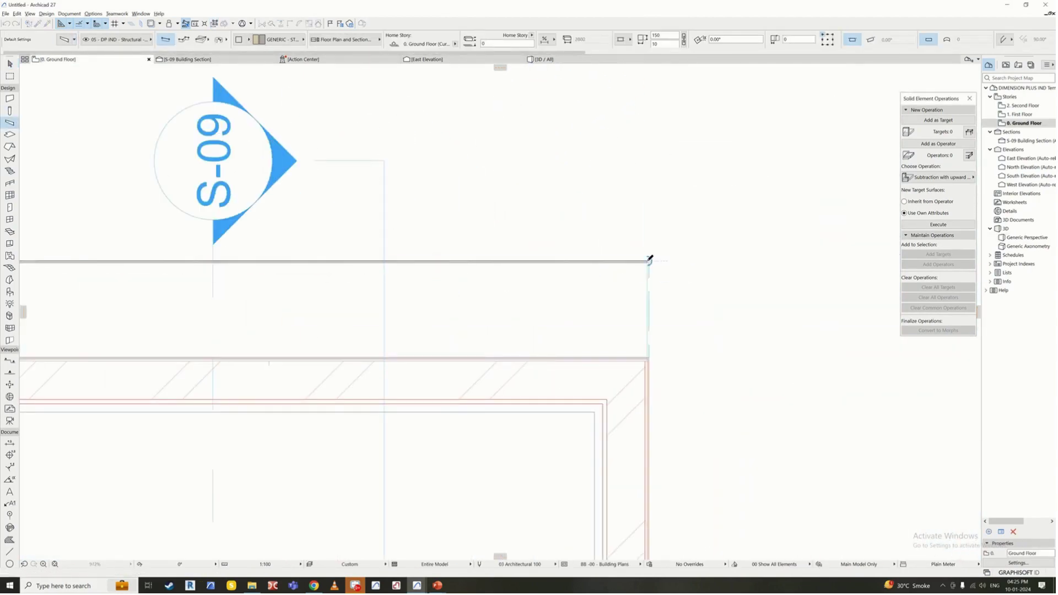
click(650, 259)
scroll(527, 397, down, 5)
scroll(391, 344, up, 5)
key(Escape)
- Draw a second horizontal beam along the plan's lower eave line between its two corners
scroll(392, 343, up, 5)
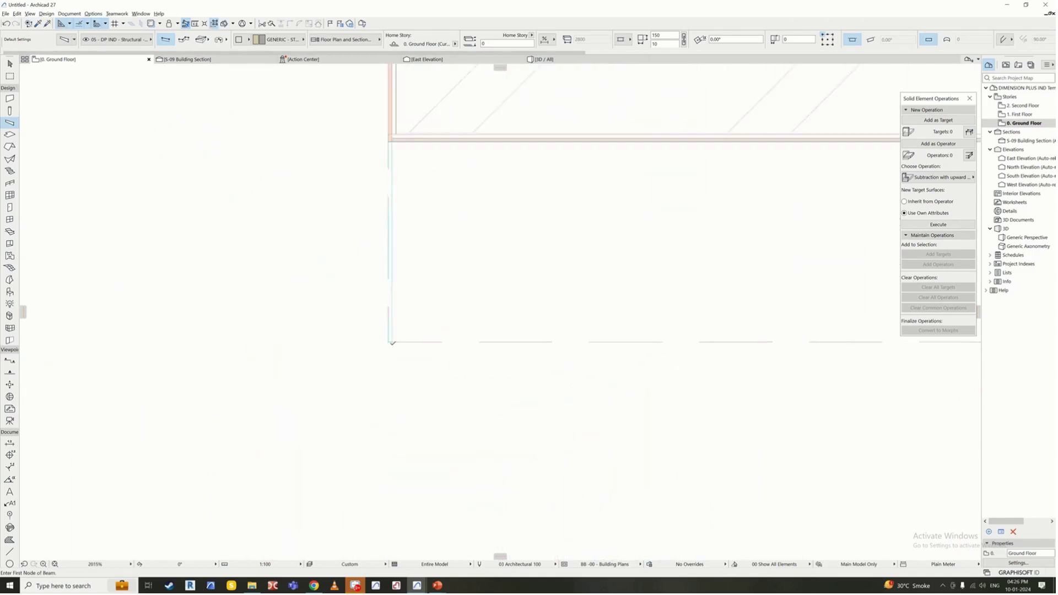
scroll(608, 319, down, 5)
middle_drag(888, 332, 623, 359)
scroll(612, 358, up, 8)
click(609, 338)
scroll(628, 330, down, 8)
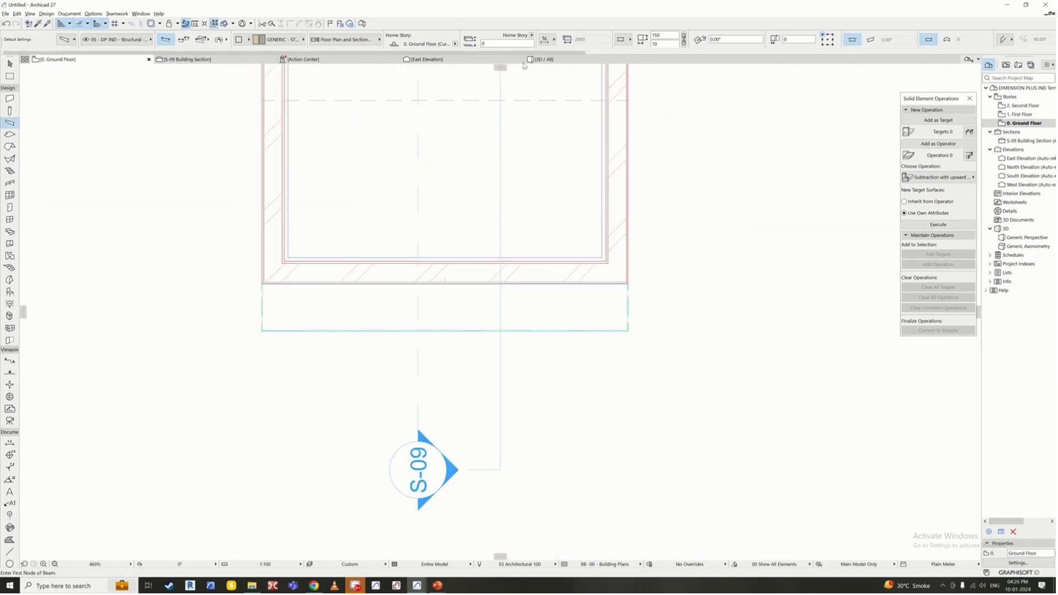
- Raise both horizontal beams to the roof's eave edges in 3D and change their building material to gypsum plaster
click(558, 59)
shift+middle_drag(637, 402, 704, 436)
scroll(704, 435, up, 3)
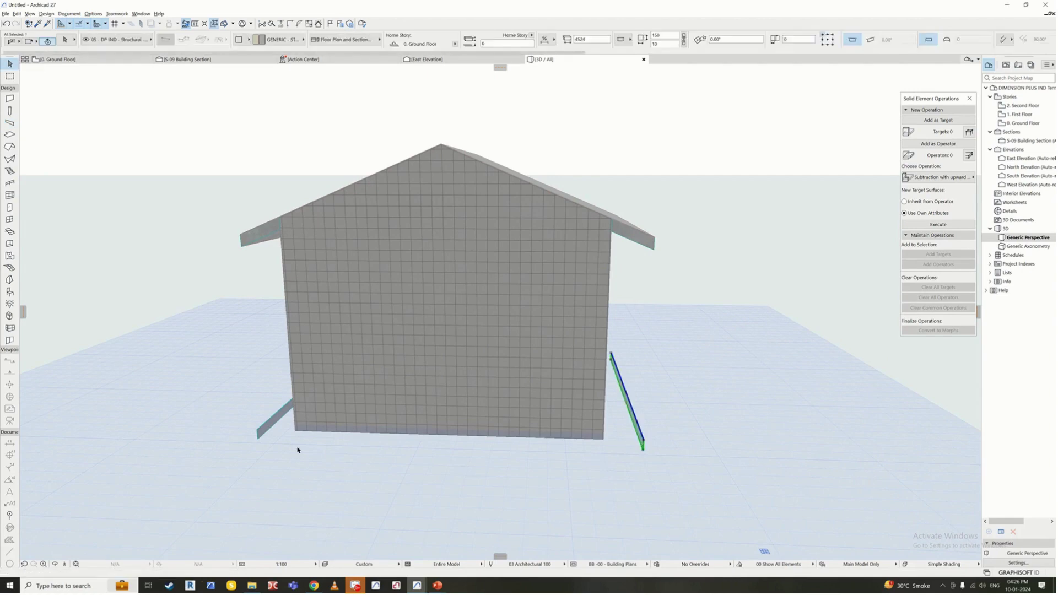
click(646, 442)
scroll(661, 235, up, 5)
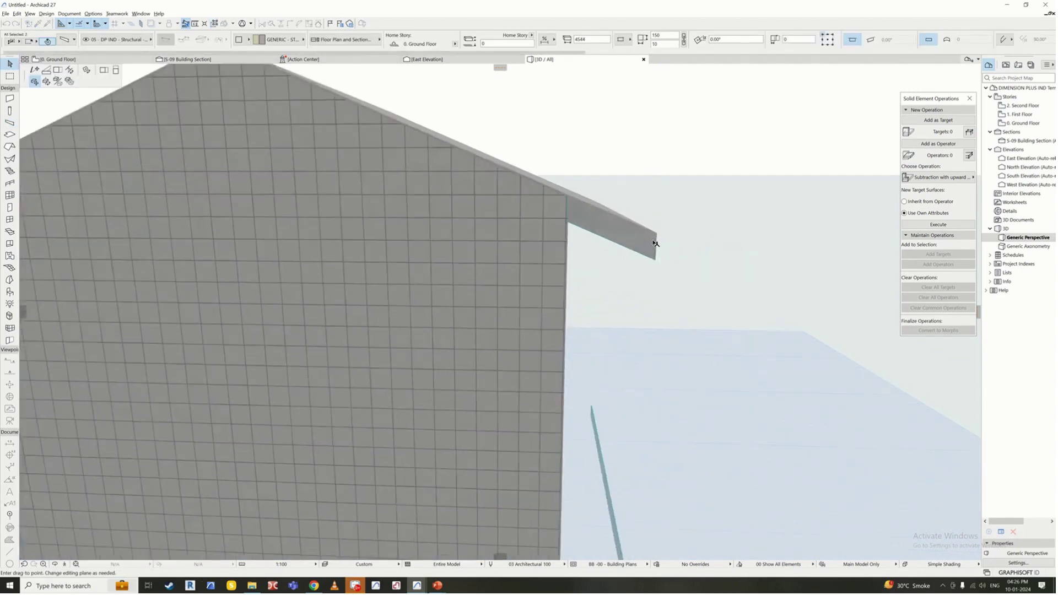
click(662, 230)
shift+middle_drag(662, 230, 626, 248)
scroll(496, 316, down, 6)
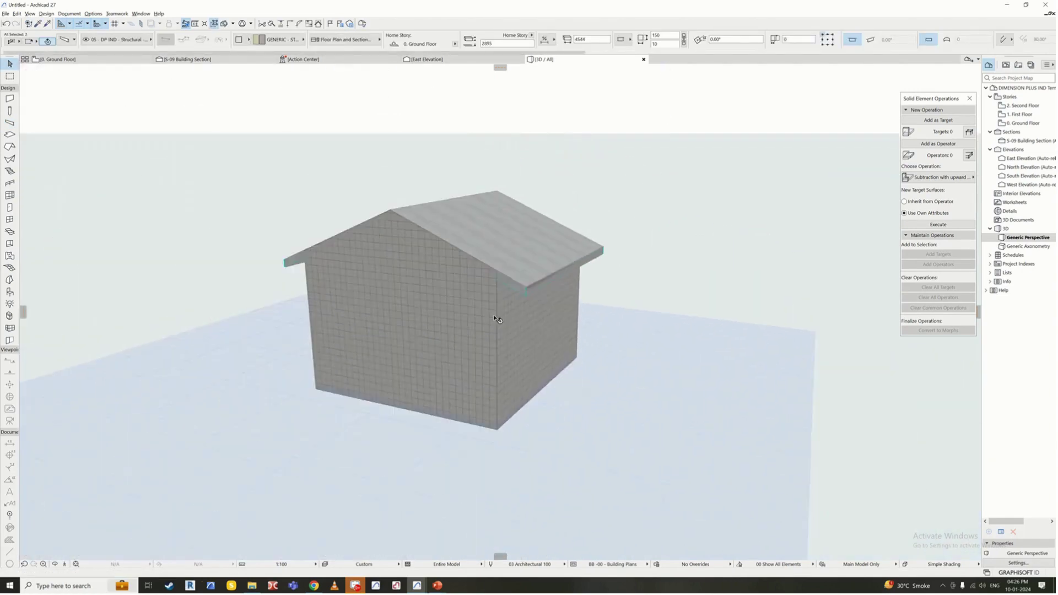
shift+middle_drag(496, 317, 352, 353)
click(284, 39)
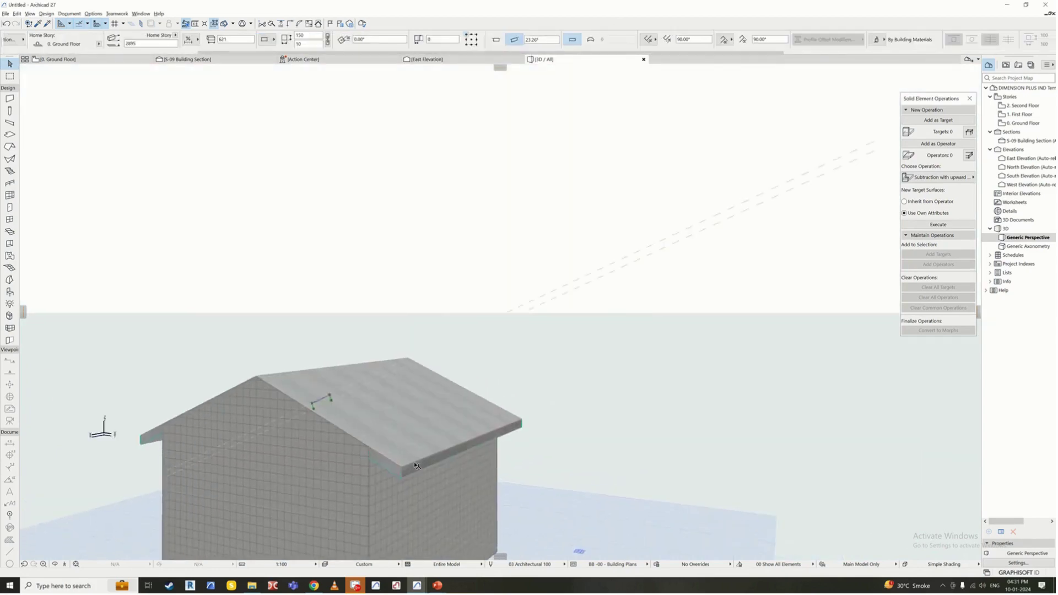
- Examine the eave corners in 3D where the horizontal and sloped edge beams meet
scroll(496, 331, up, 5)
scroll(568, 402, down, 5)
shift+middle_drag(567, 401, 596, 325)
scroll(414, 325, up, 6)
scroll(416, 321, down, 4)
shift+click(419, 325)
click(485, 326)
scroll(330, 309, down, 5)
shift+middle_drag(330, 308, 502, 377)
scroll(502, 377, up, 6)
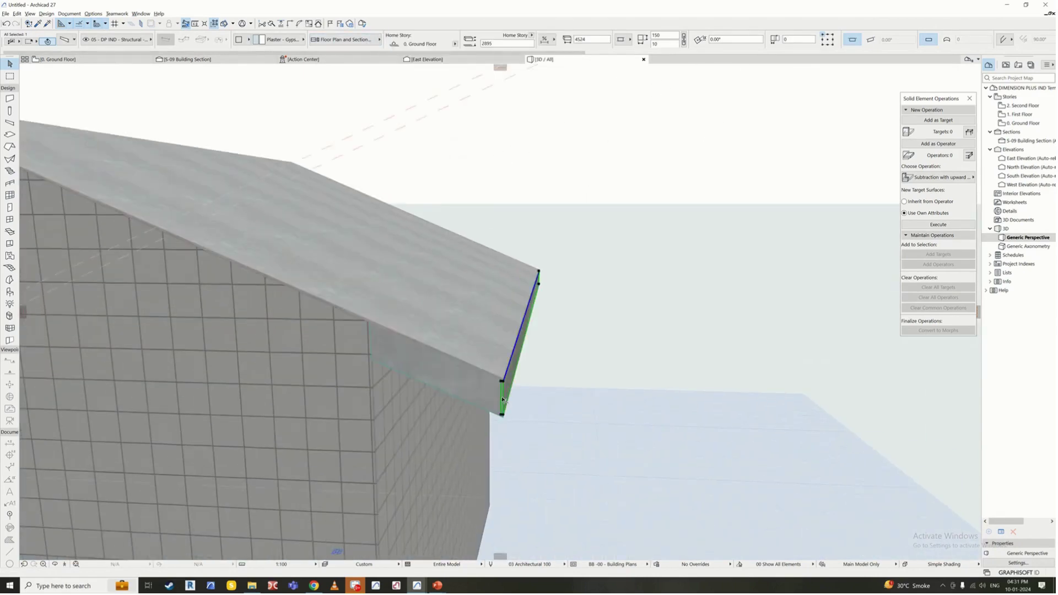
- Mirror a copy of the short sloped edge beam at the plan's upper overhang across the roof's ridge line
click(57, 59)
key(Escape)
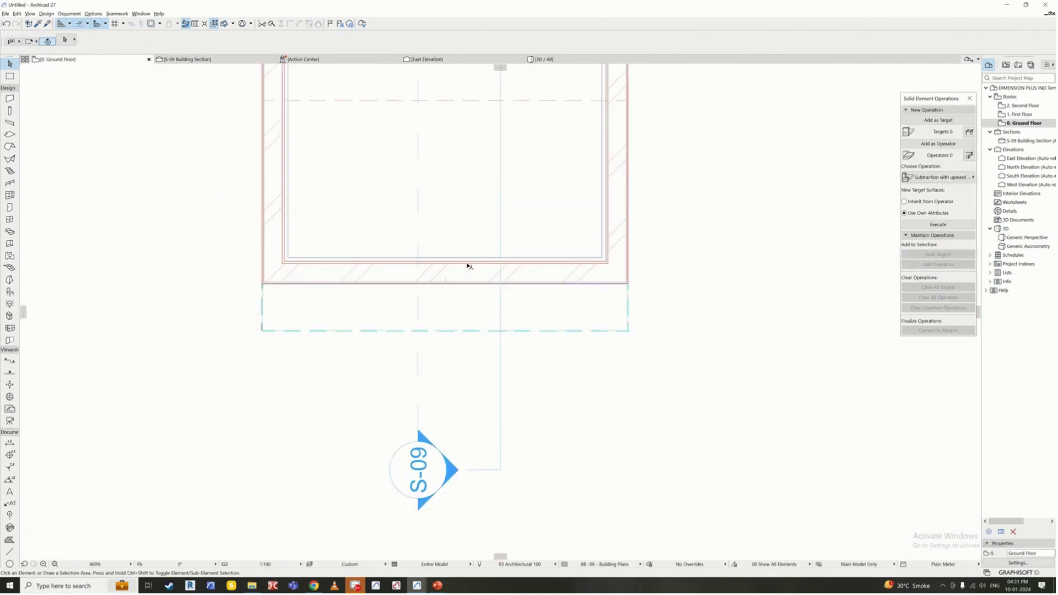
scroll(468, 267, down, 3)
middle_drag(452, 253, 489, 472)
scroll(389, 519, up, 7)
scroll(370, 469, down, 2)
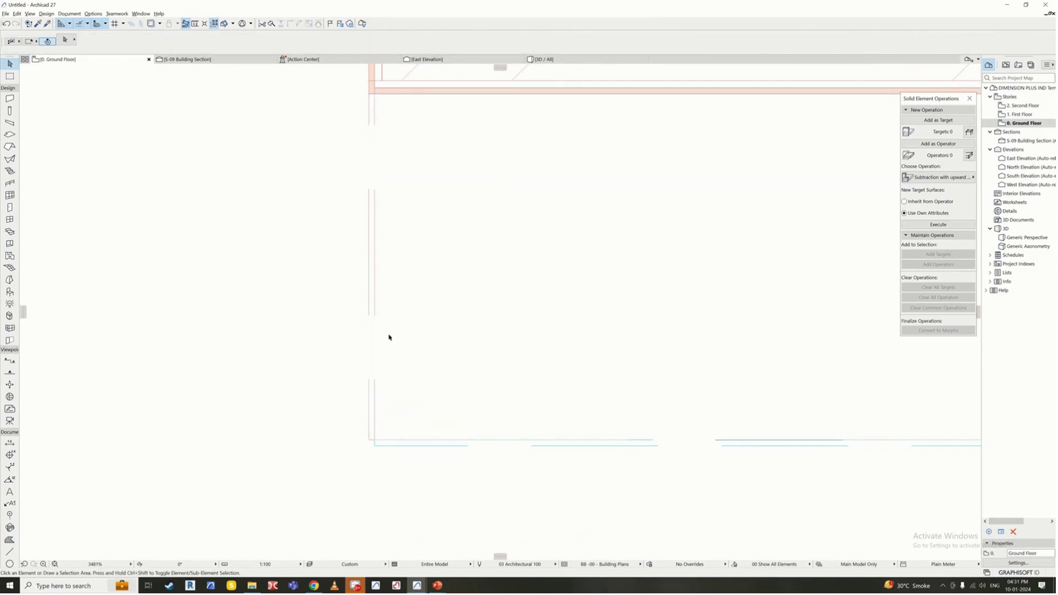
scroll(403, 286, down, 6)
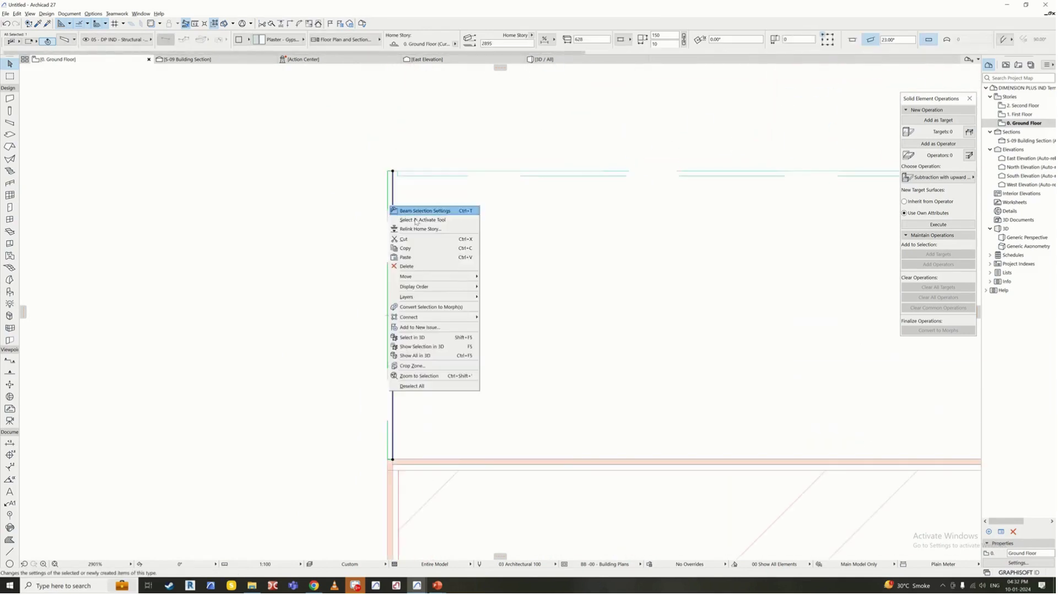
click(503, 332)
scroll(626, 532, down, 5)
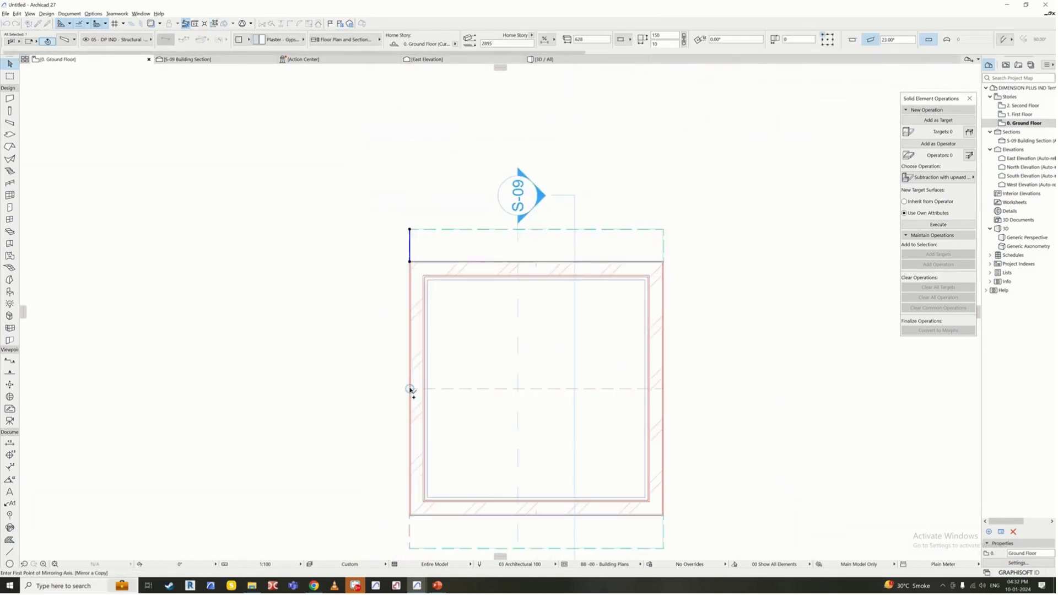
- Shorten the horizontal eave beam in 3D by stretching its projecting end back at the roof corner
click(554, 59)
scroll(555, 182, down, 5)
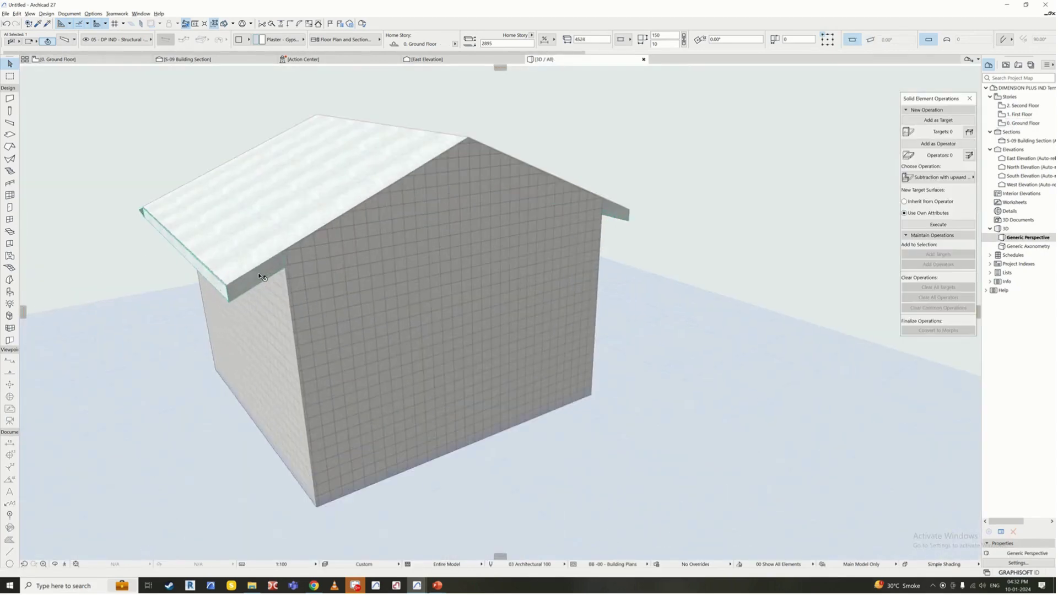
scroll(428, 329, up, 6)
middle_drag(465, 368, 559, 282)
scroll(558, 283, down, 4)
scroll(587, 309, up, 5)
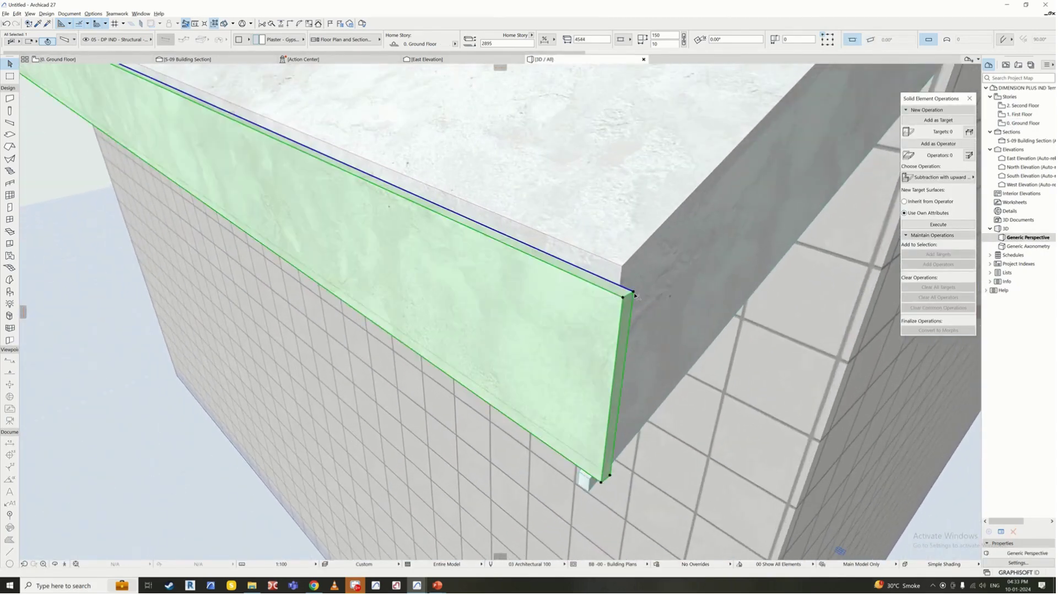
click(633, 295)
click(621, 289)
- Raise the horizontal eave beam so its upper end corner meets the top corner of the roof
middle_drag(732, 349, 473, 377)
scroll(473, 377, up, 2)
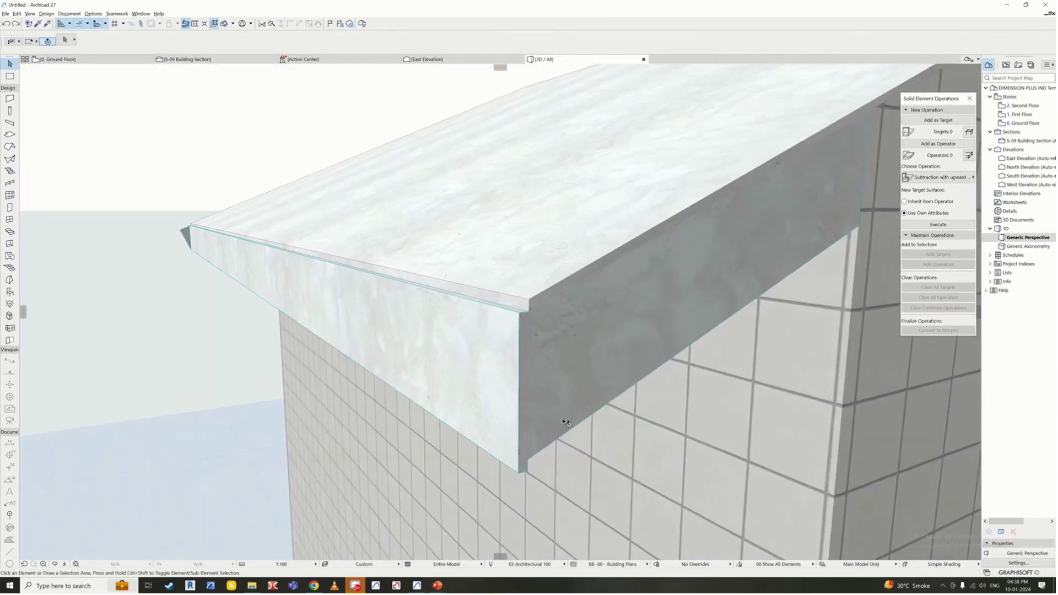
middle_drag(566, 424, 510, 399)
click(469, 305)
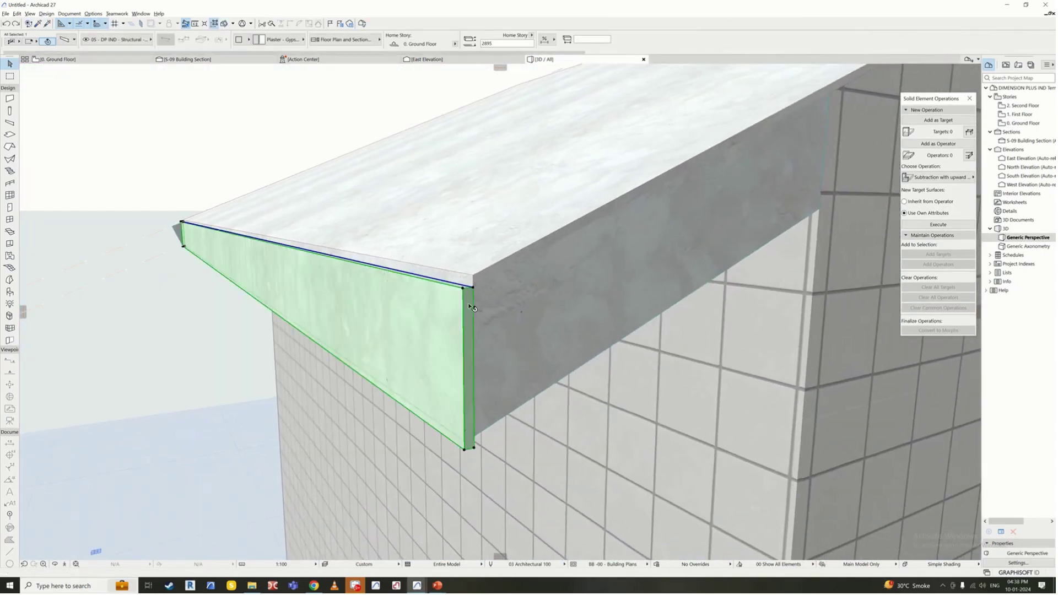
click(473, 286)
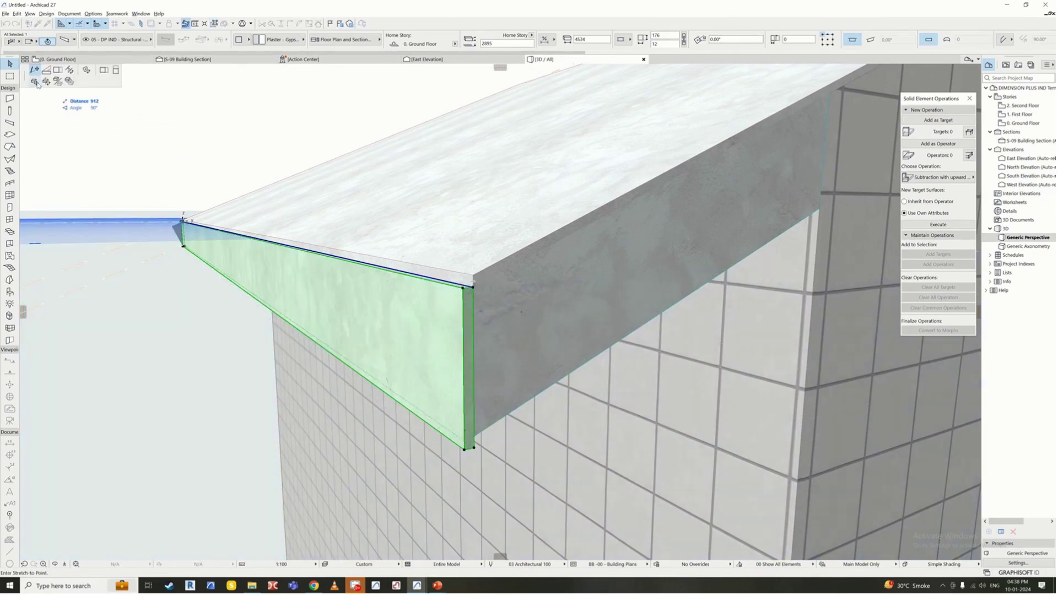
click(35, 82)
click(473, 275)
shift+middle_drag(518, 325, 444, 365)
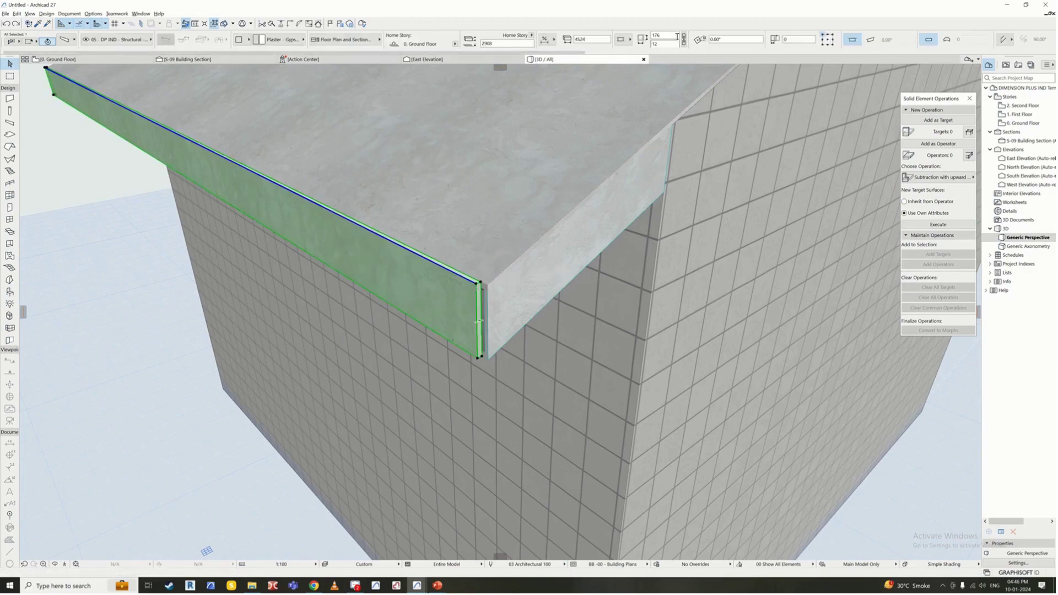
- Extend the end of the horizontal eave beam over the end of the adjoining sloped edge beam
scroll(483, 292, up, 5)
scroll(488, 295, down, 7)
shift+middle_drag(543, 303, 446, 248)
scroll(412, 337, up, 3)
scroll(412, 336, up, 1)
click(452, 266)
click(461, 273)
click(346, 285)
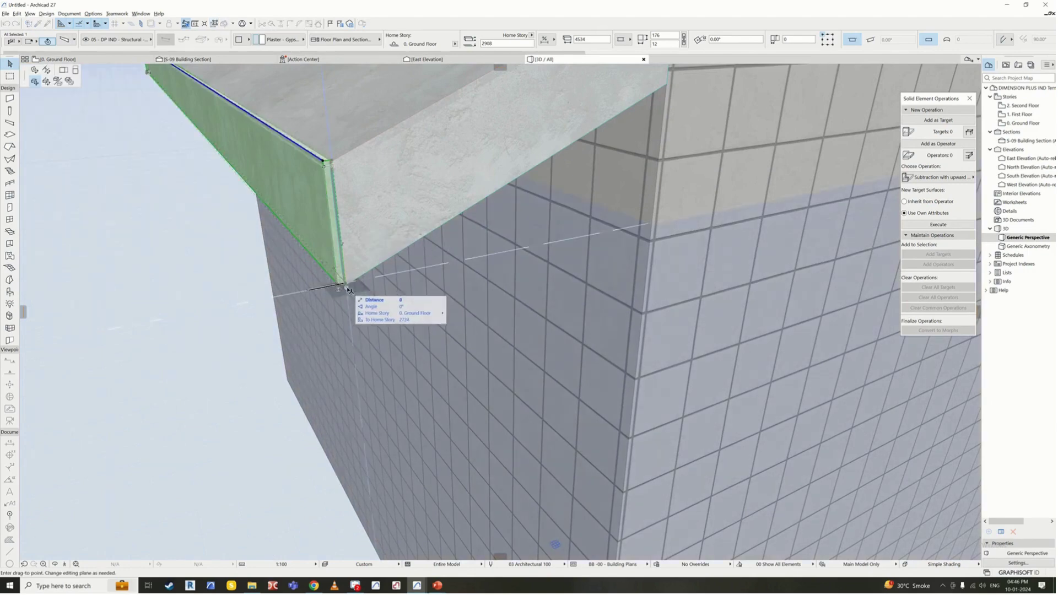
key(Escape)
key(Escape)
scroll(413, 224, down, 8)
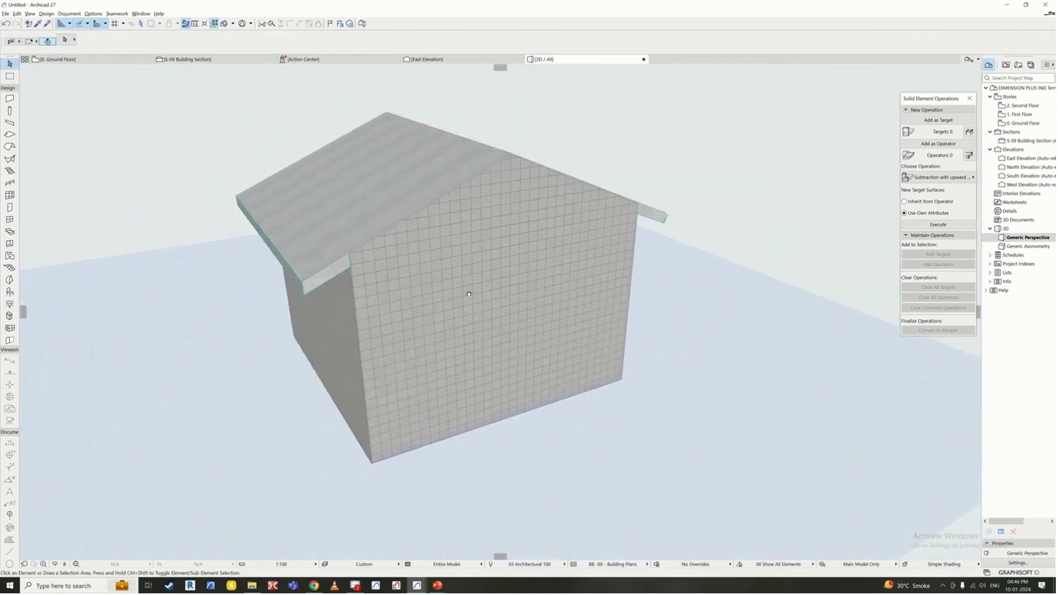
shift+middle_drag(469, 295, 678, 227)
scroll(678, 227, up, 6)
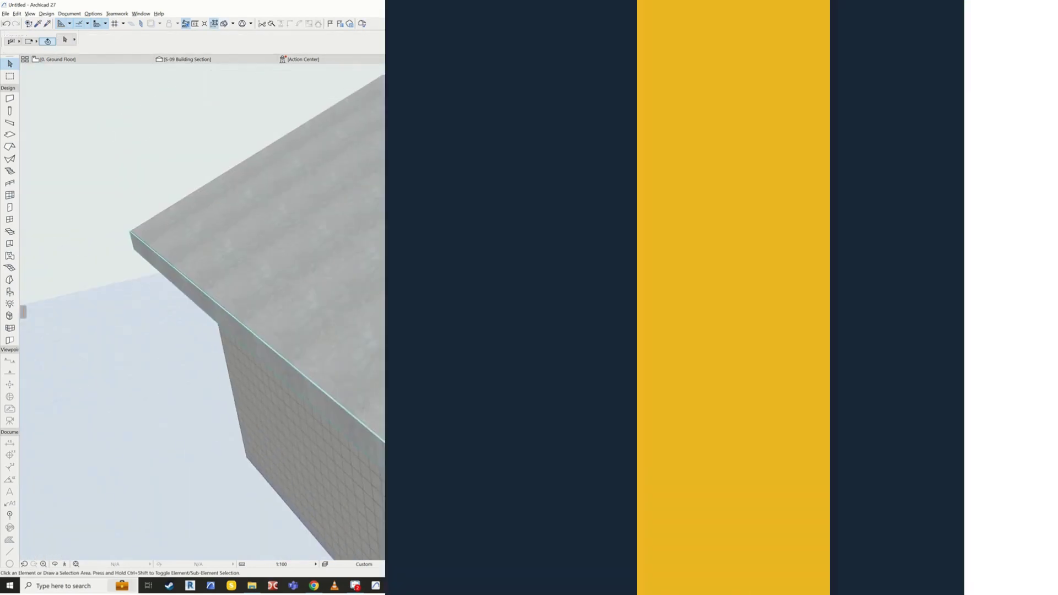